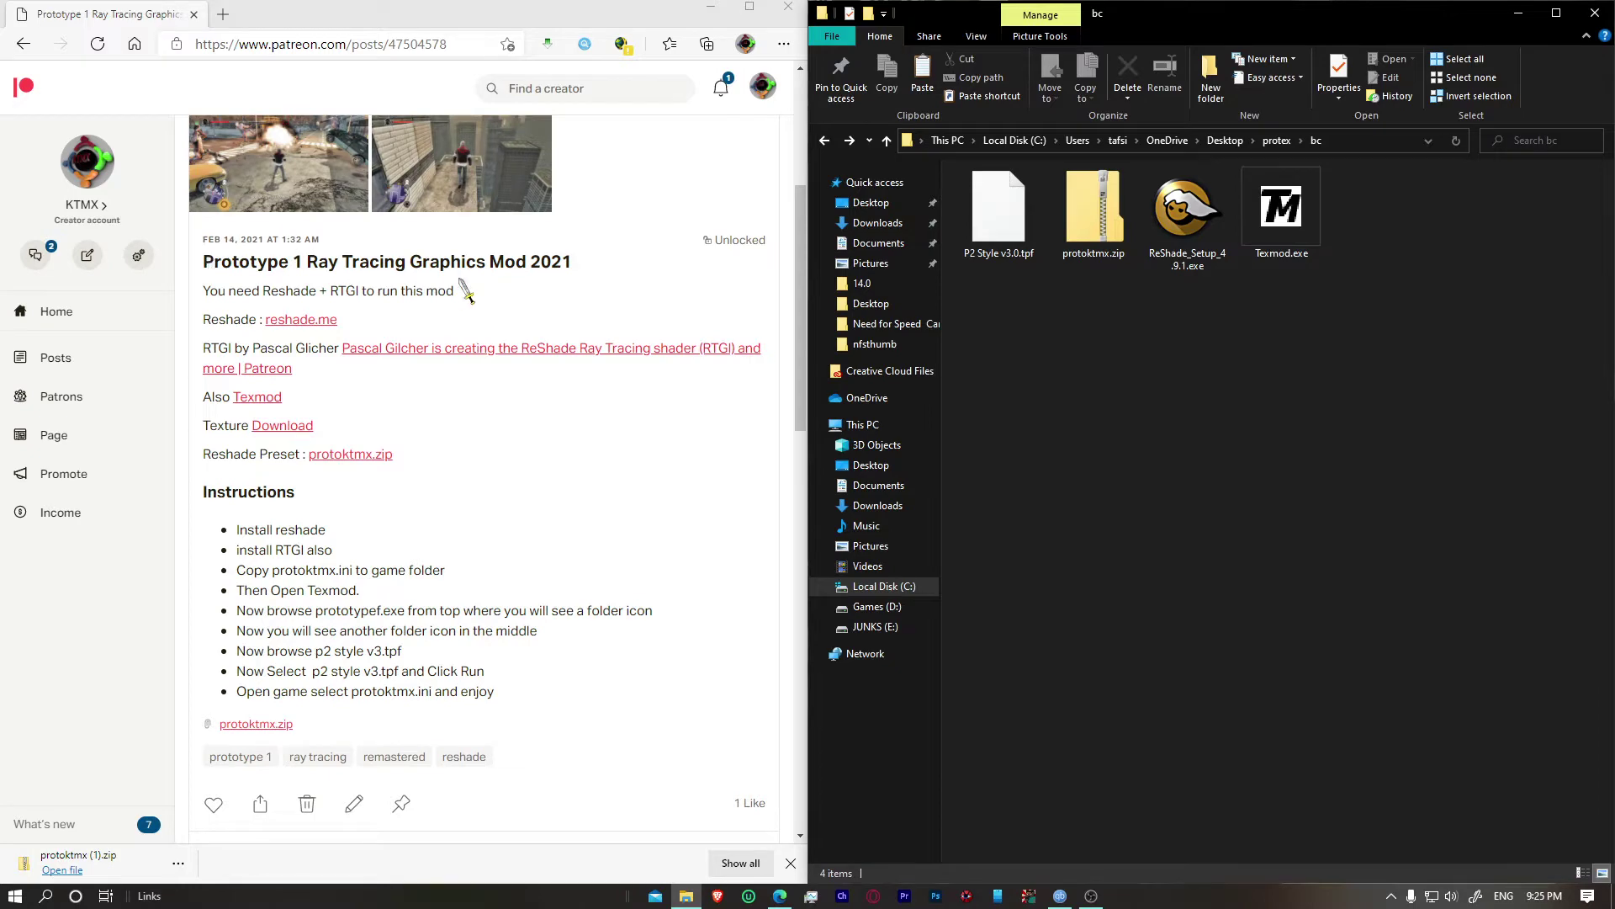
# Step: Review the mod post's preview images, download links and installation instructions
pyautogui.scroll(4, 465, 290)
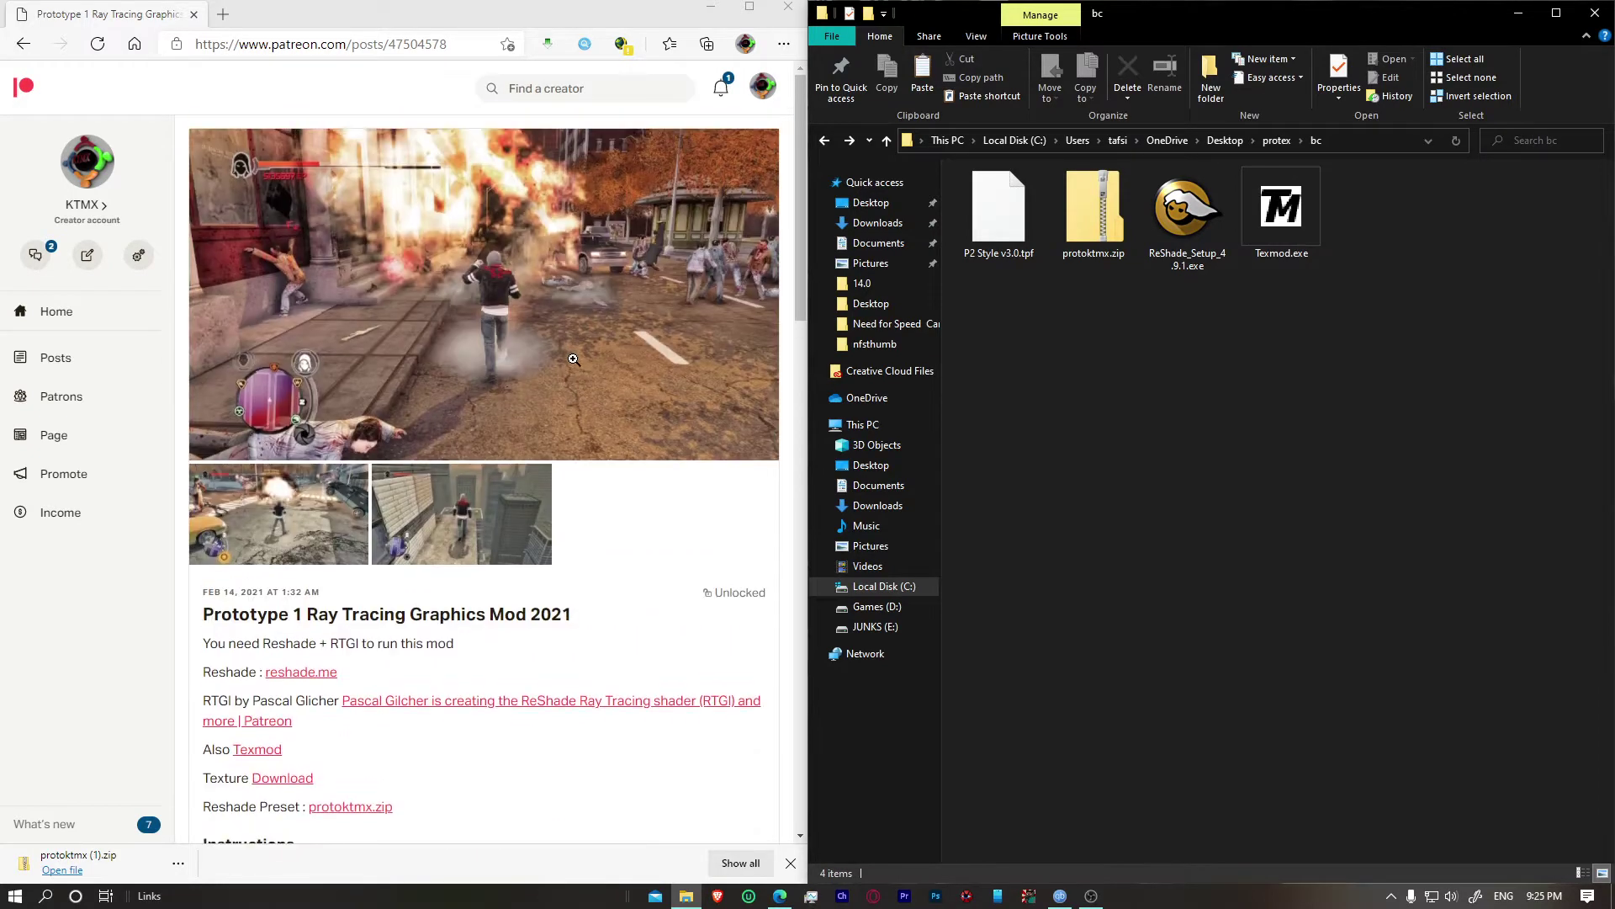
pyautogui.scroll(-3, 578, 355)
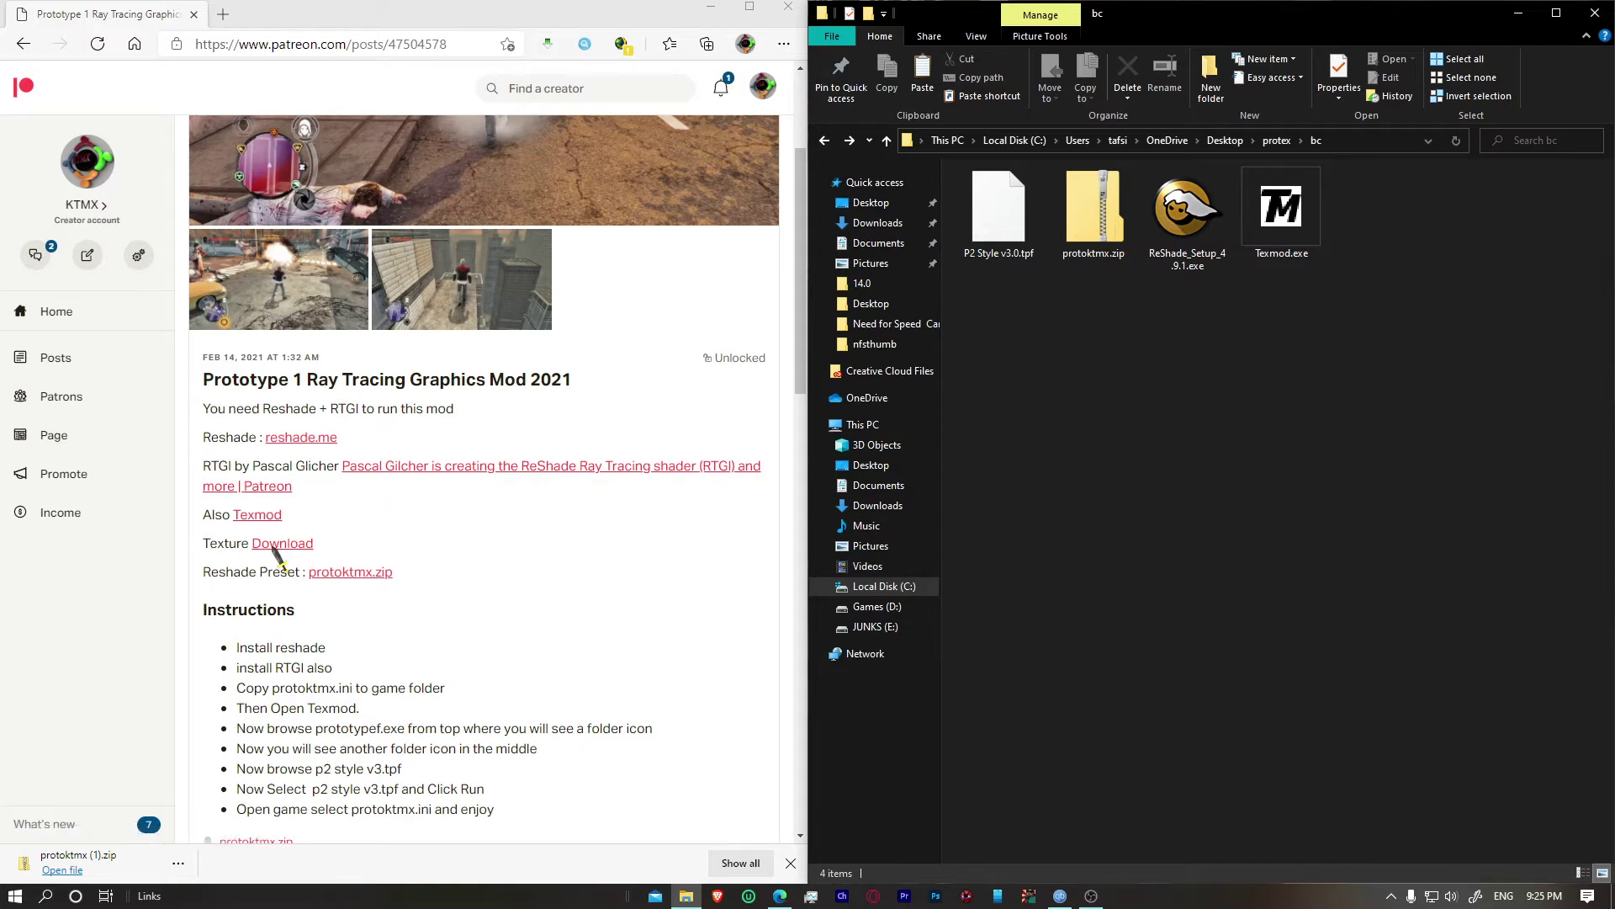
pyautogui.scroll(-1, 362, 576)
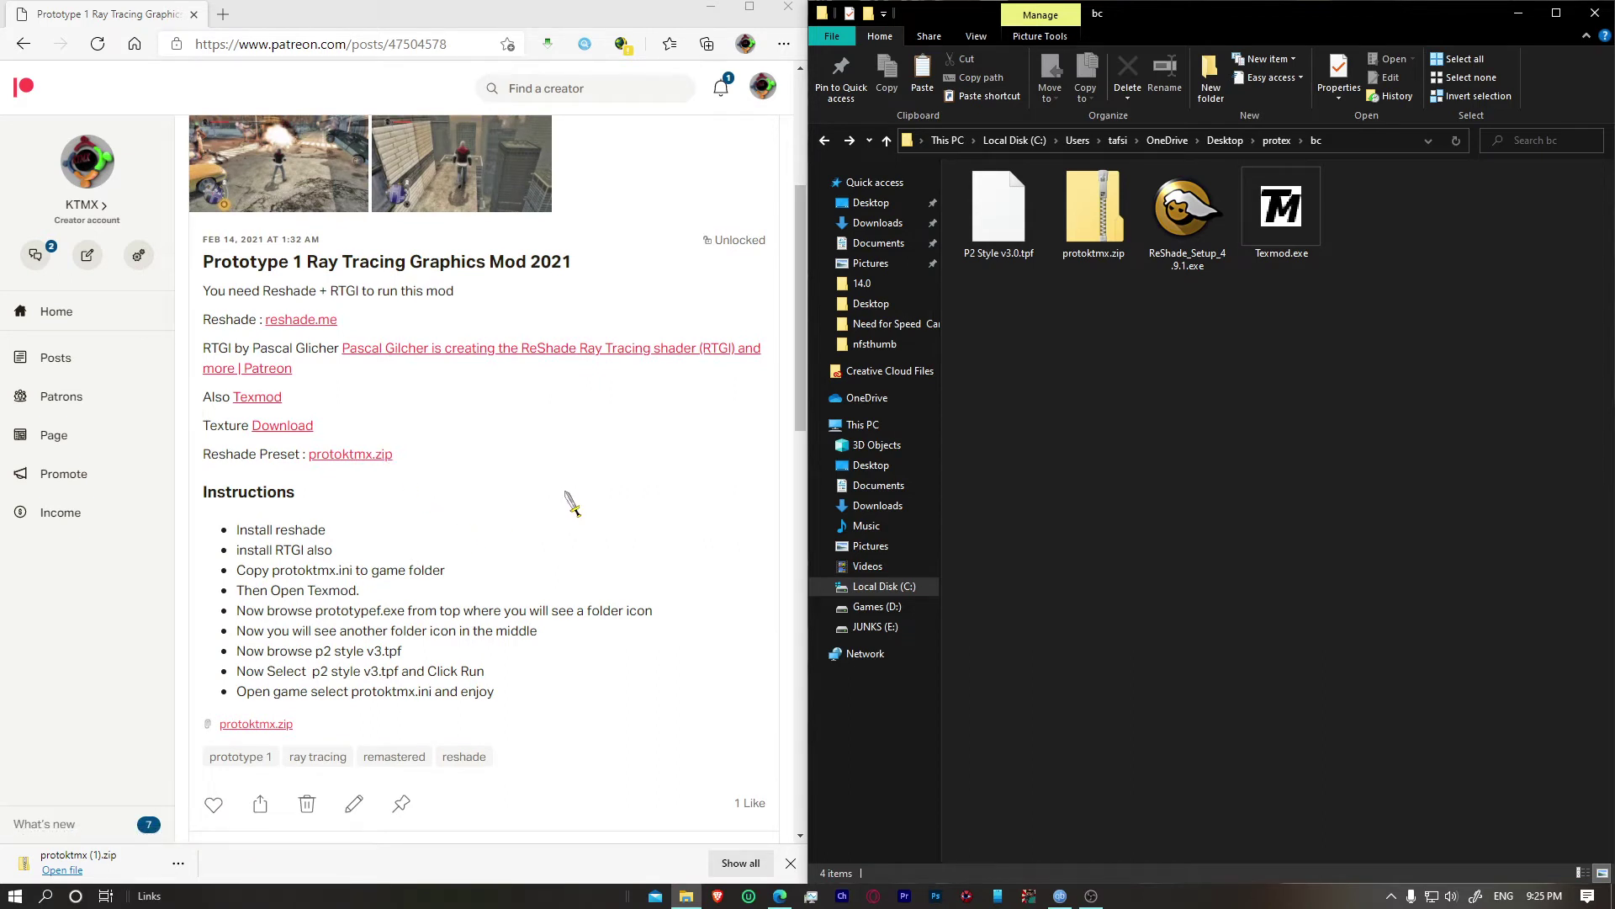
pyautogui.click(16, 896)
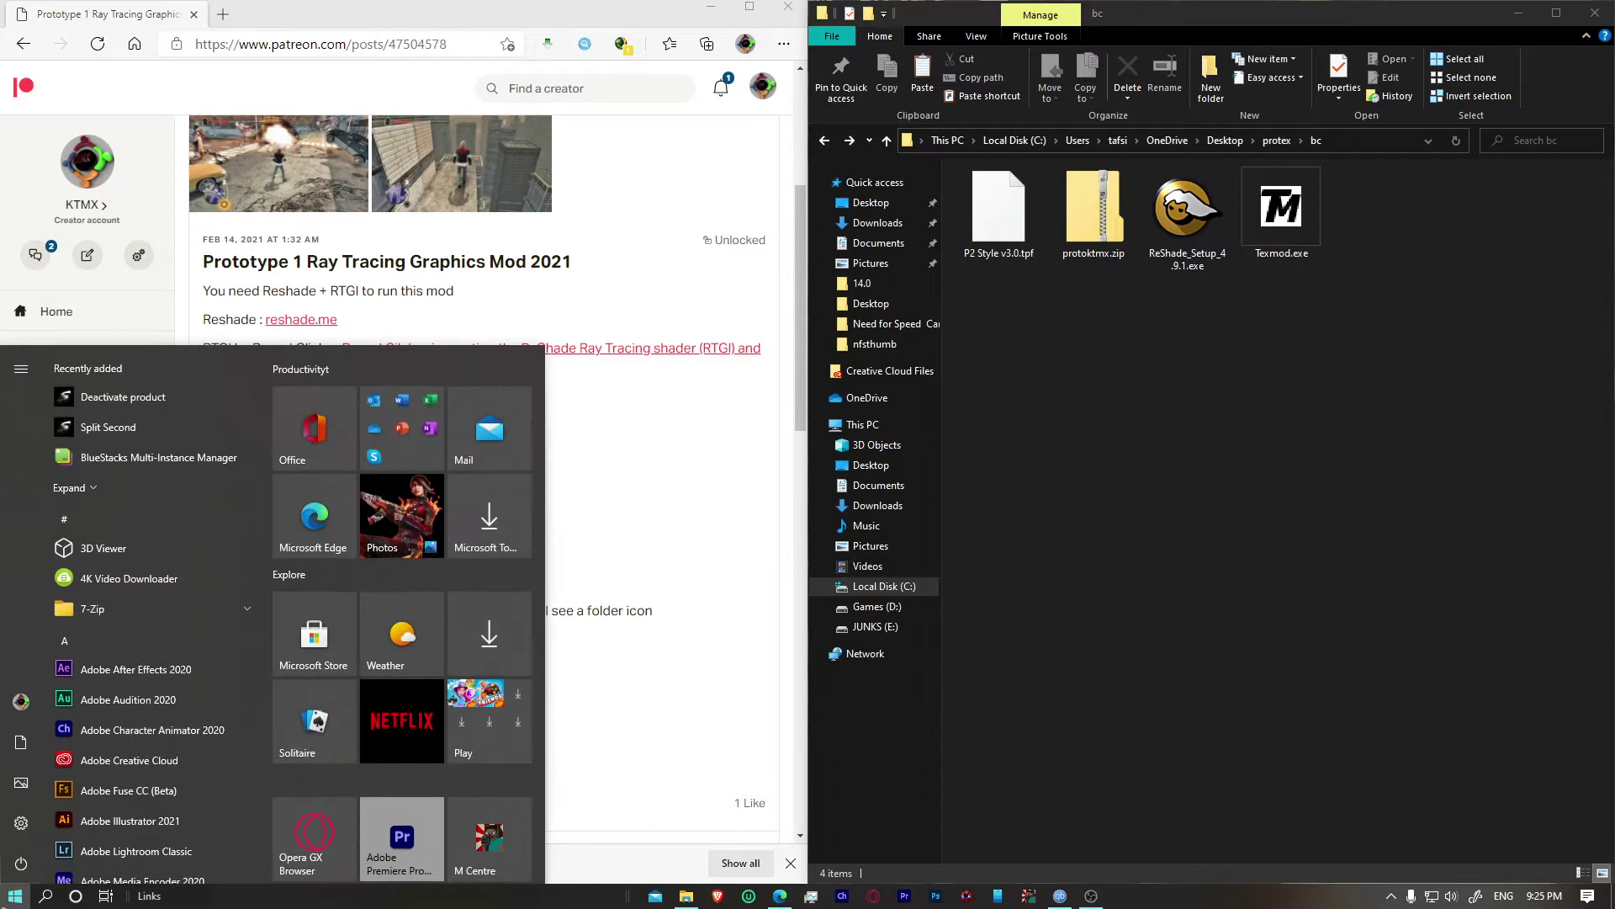
pyautogui.write('res')
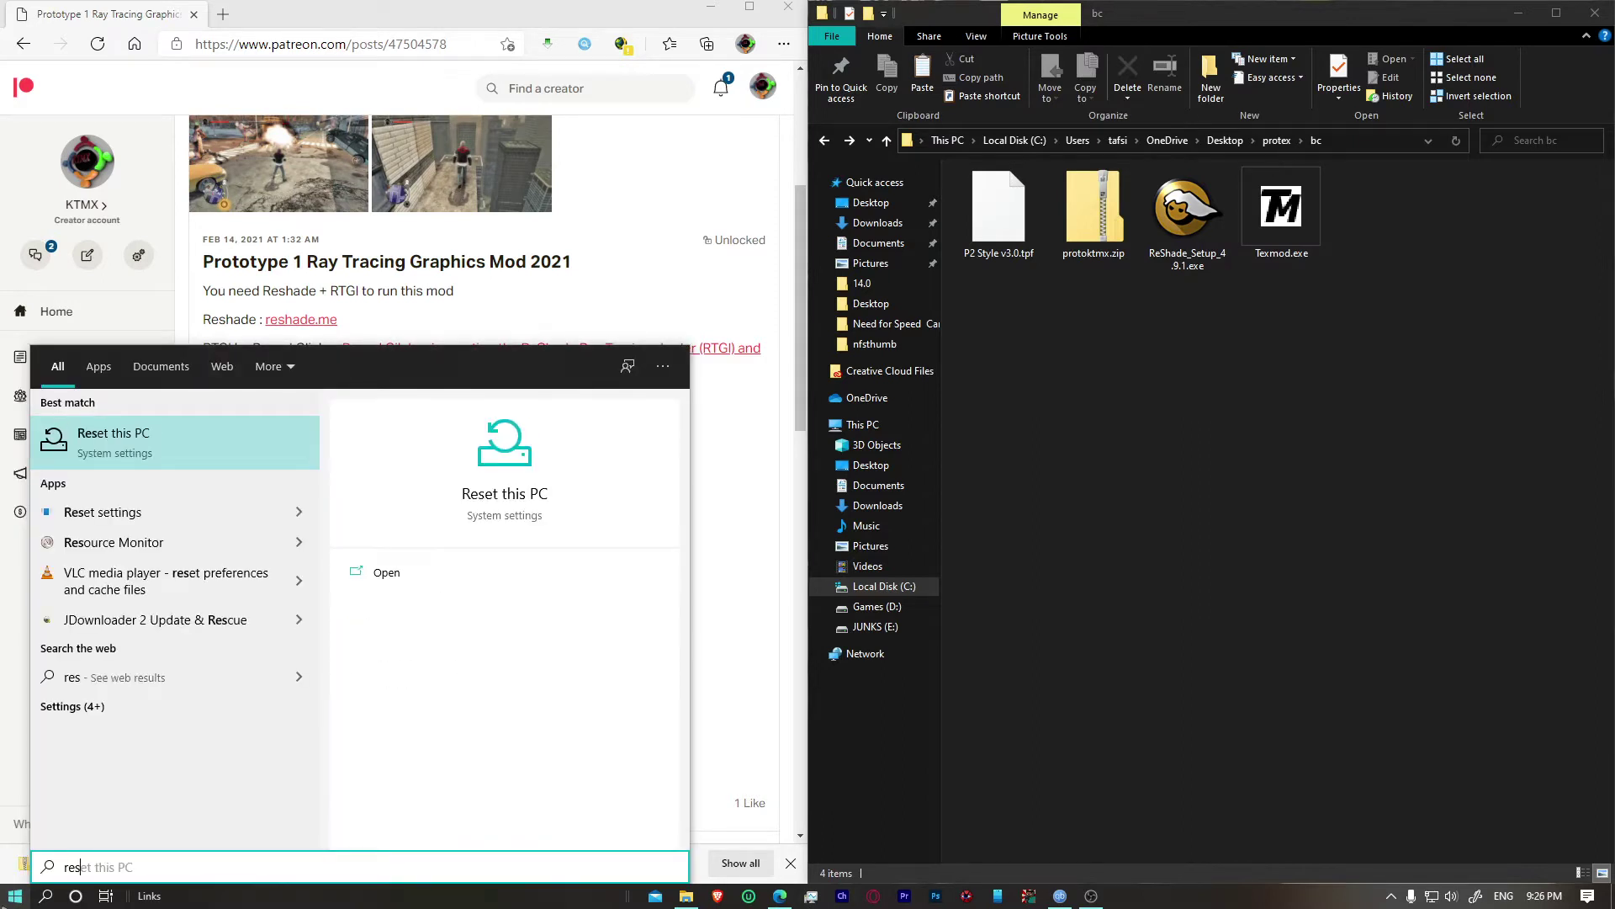
pyautogui.write('hade')
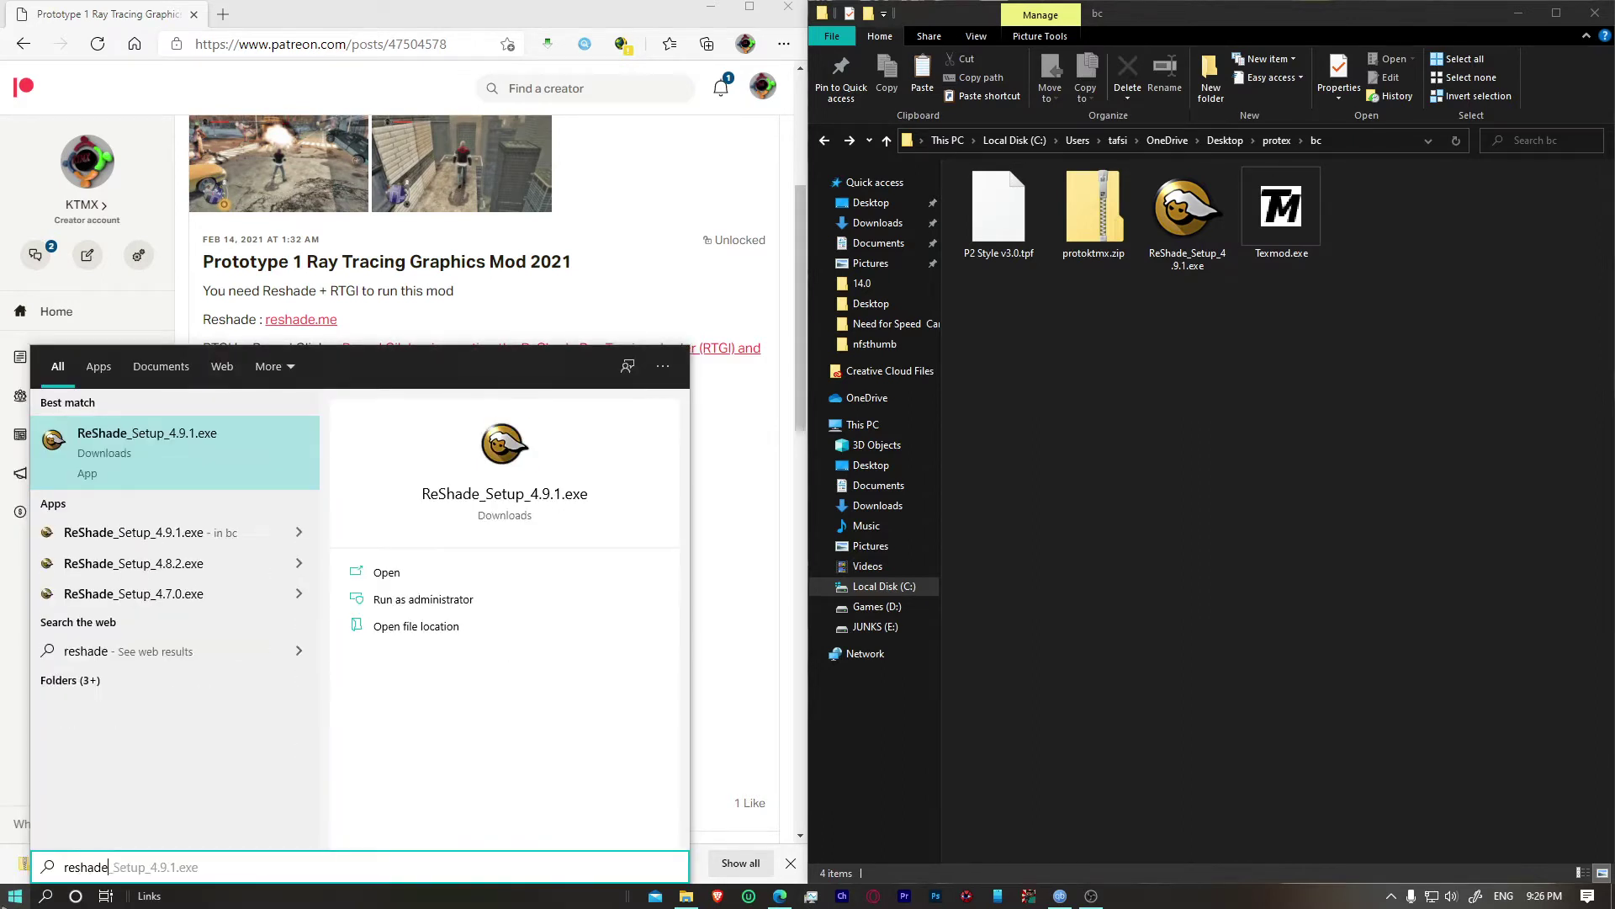
pyautogui.click(748, 296)
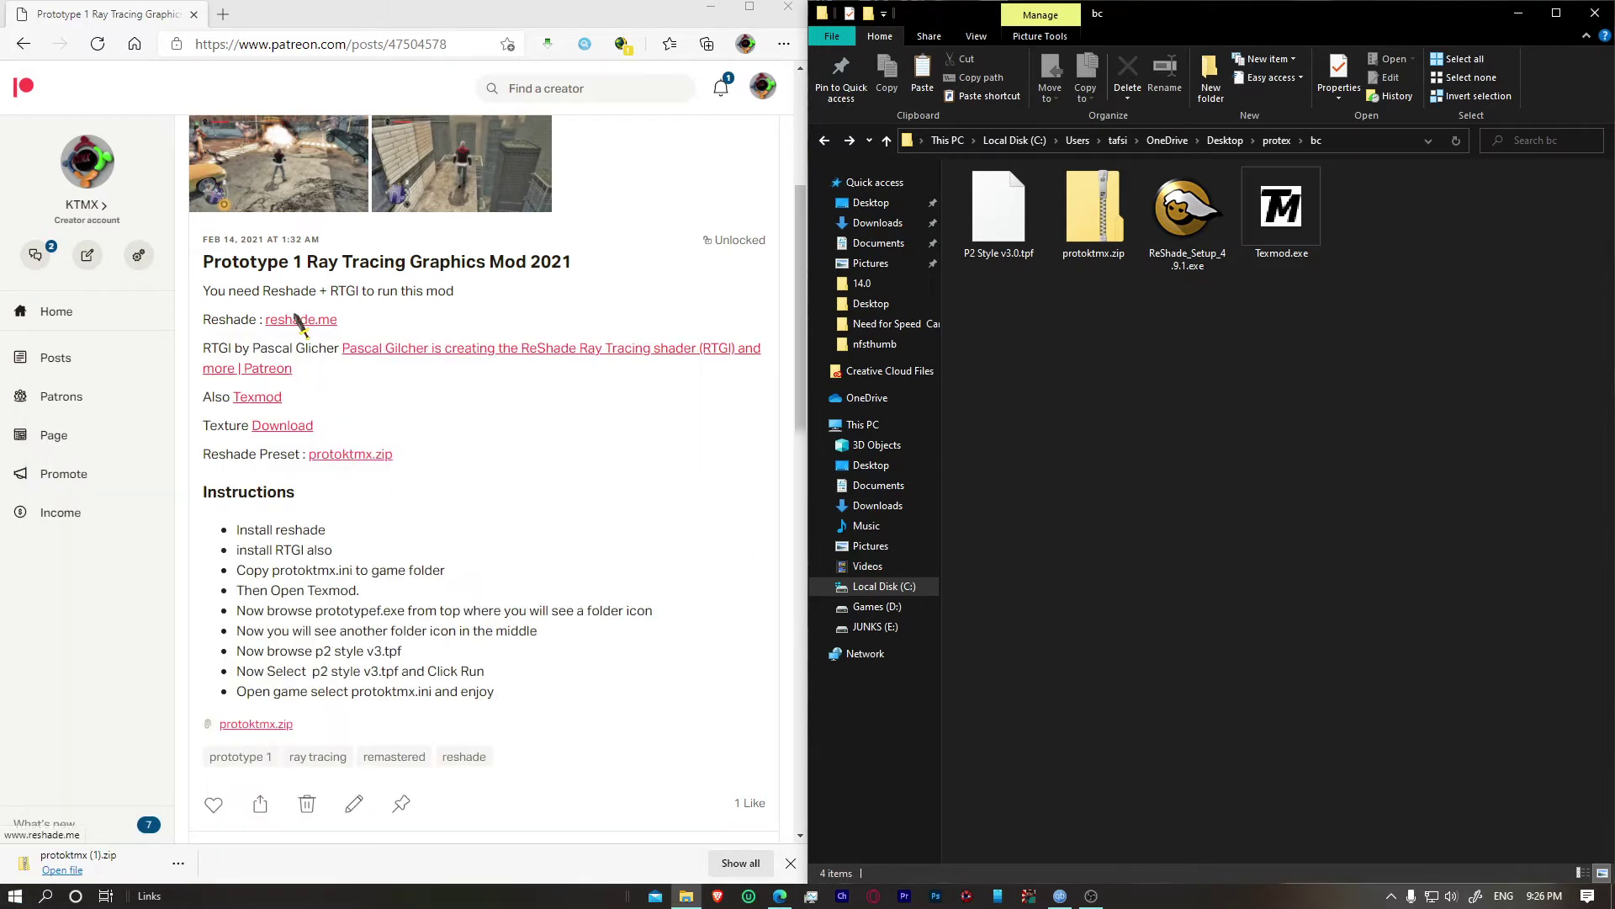
# Step: Run ReShade_Setup_4.9.1.exe, choose prototypef.exe in the Prototype game folder, and close the setup without picking a rendering API
pyautogui.doubleClick(1190, 242)
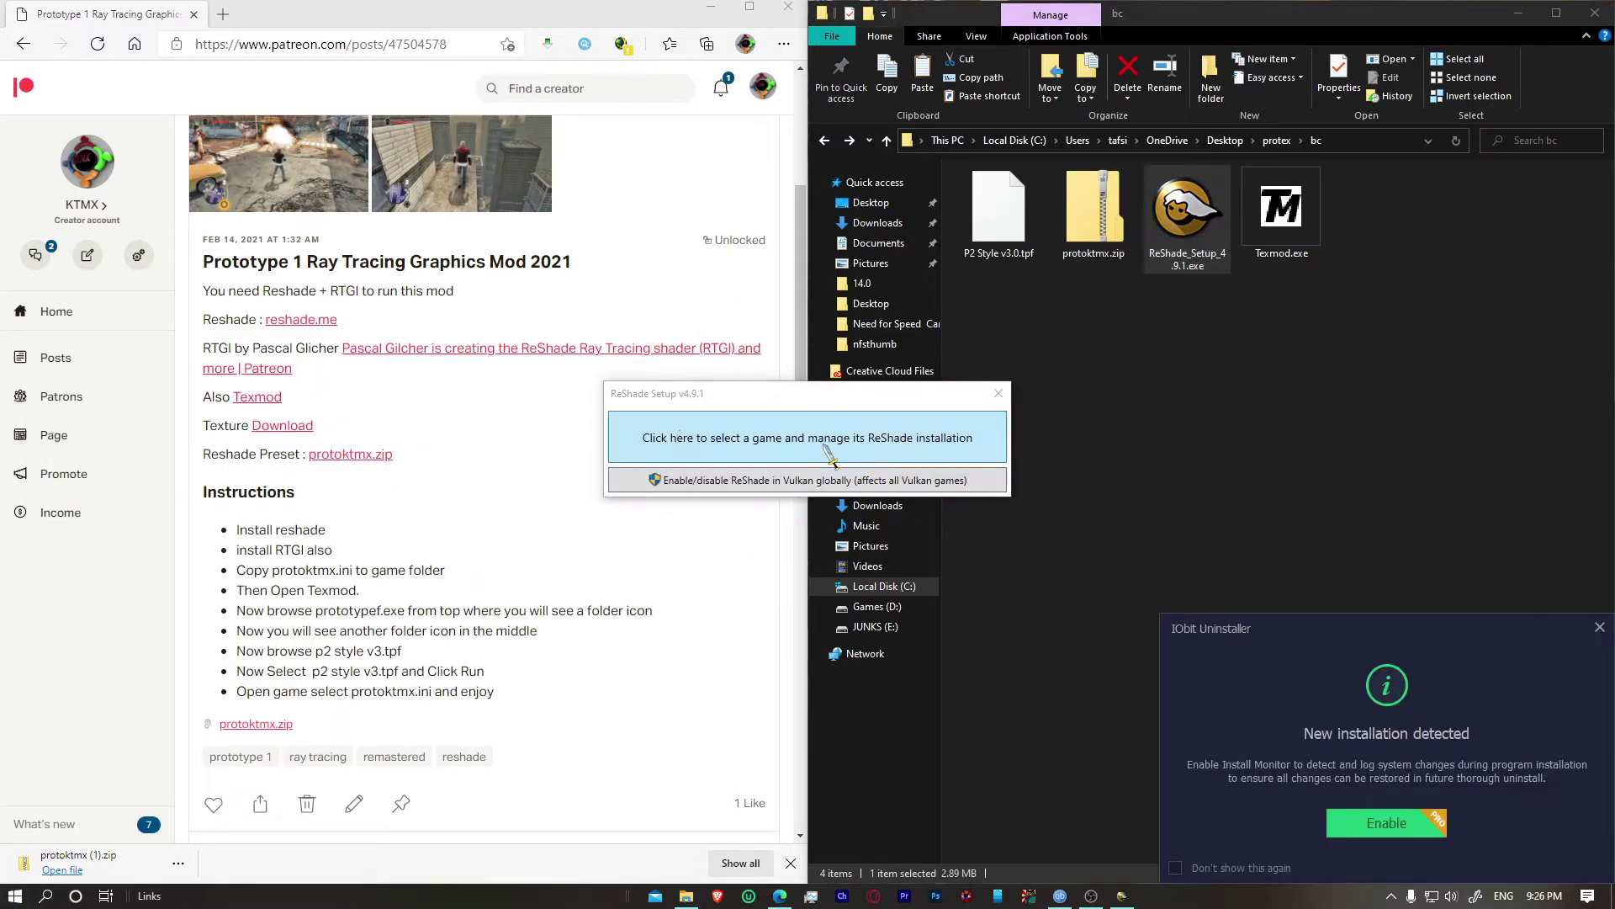
pyautogui.click(730, 444)
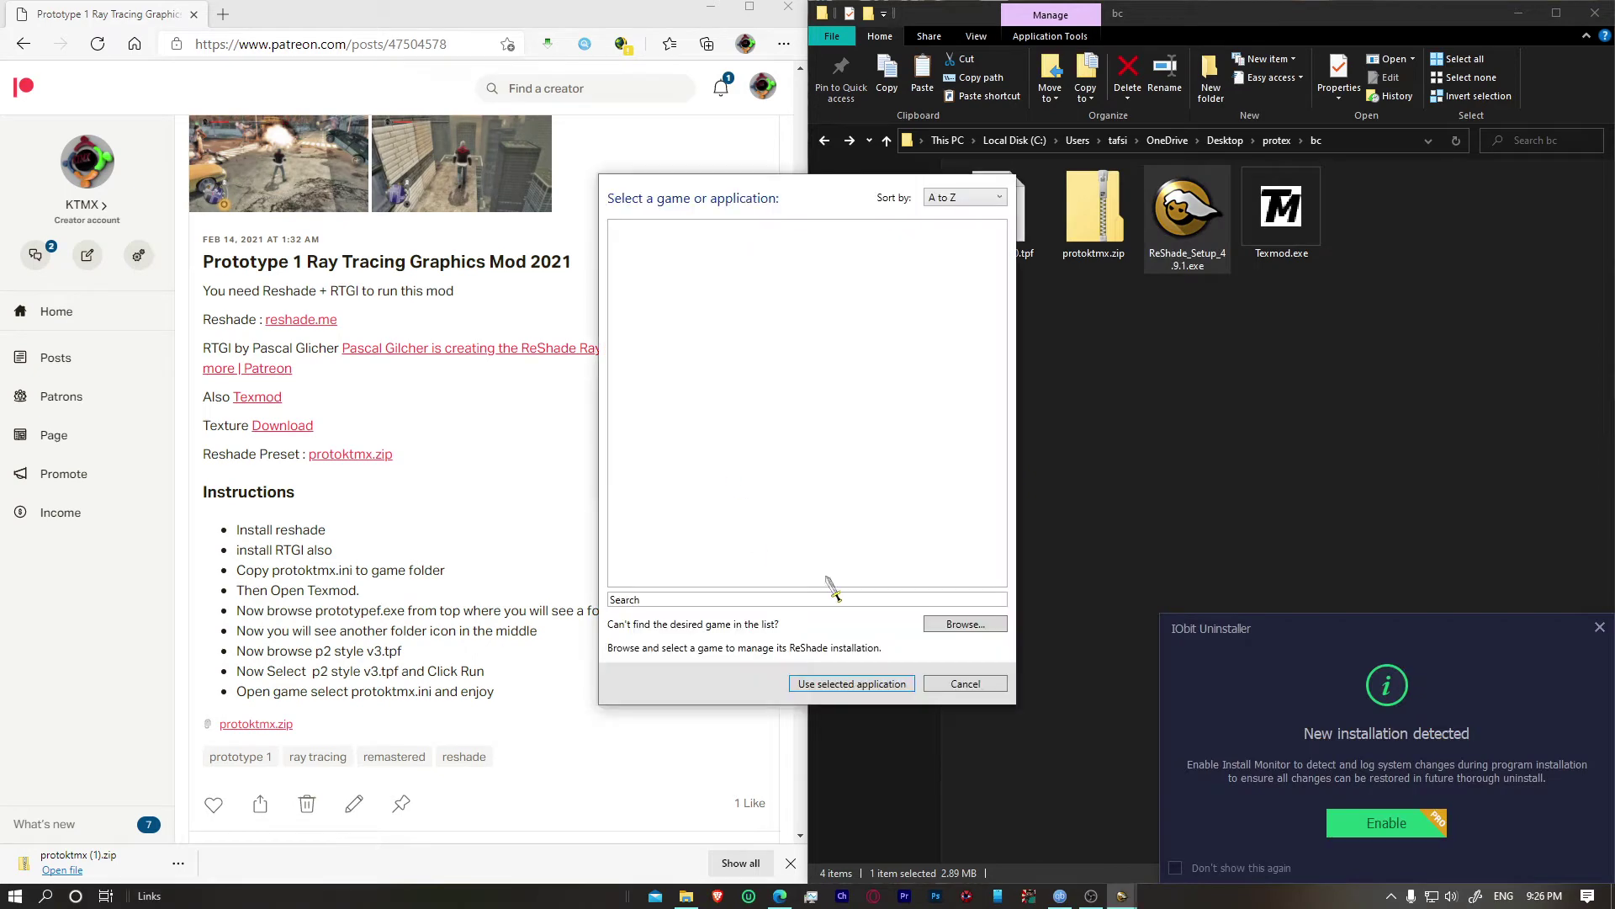
pyautogui.click(976, 624)
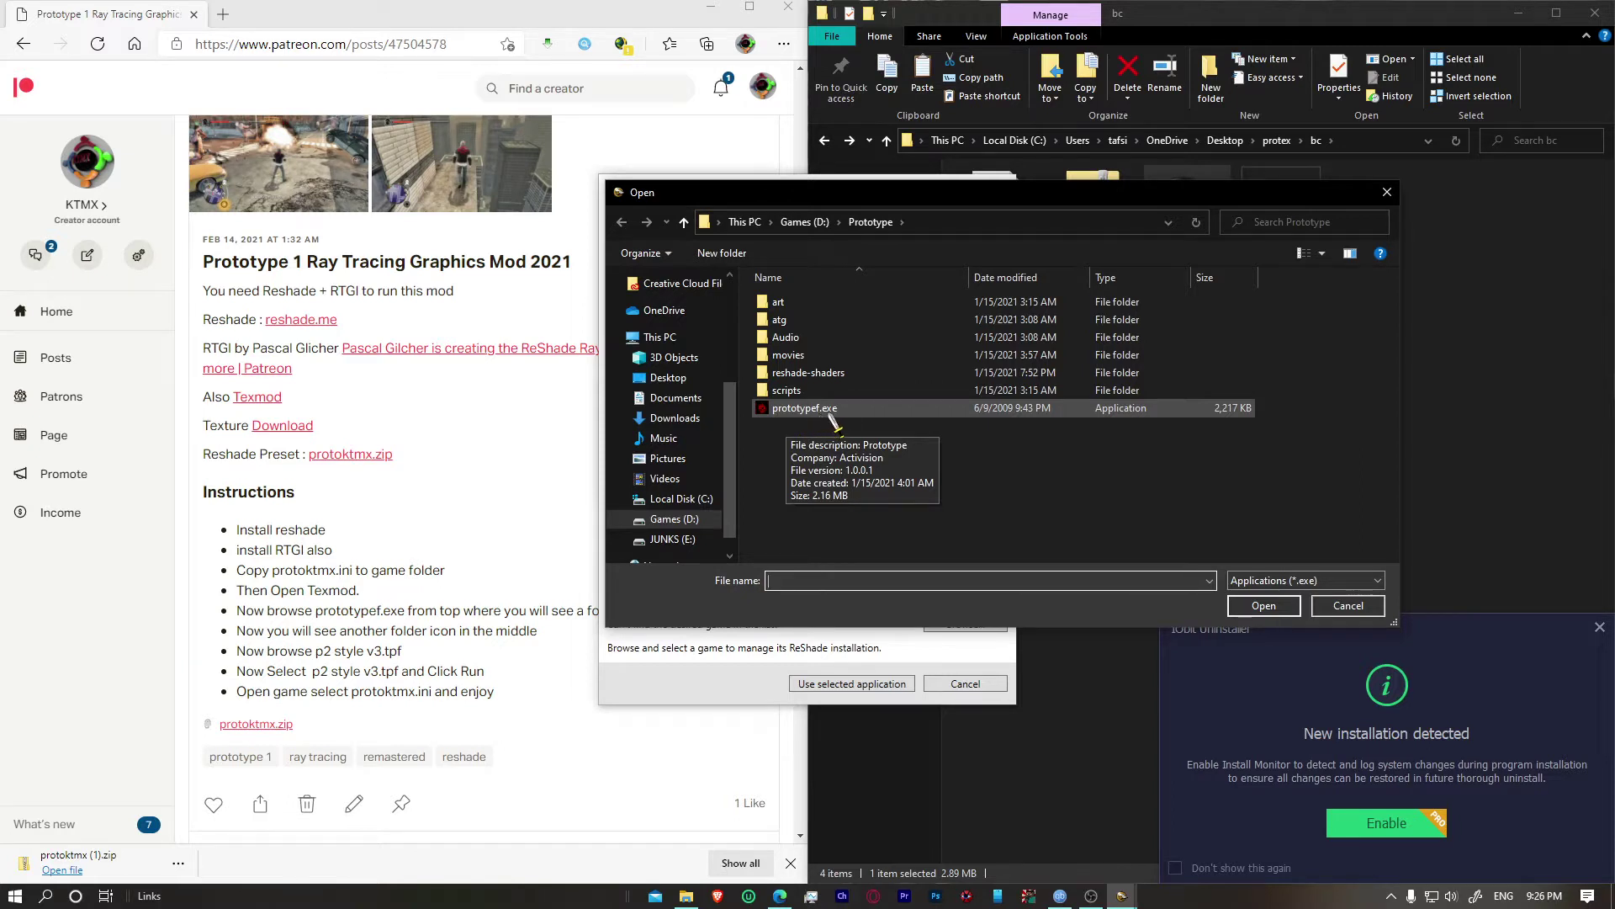
pyautogui.doubleClick(805, 408)
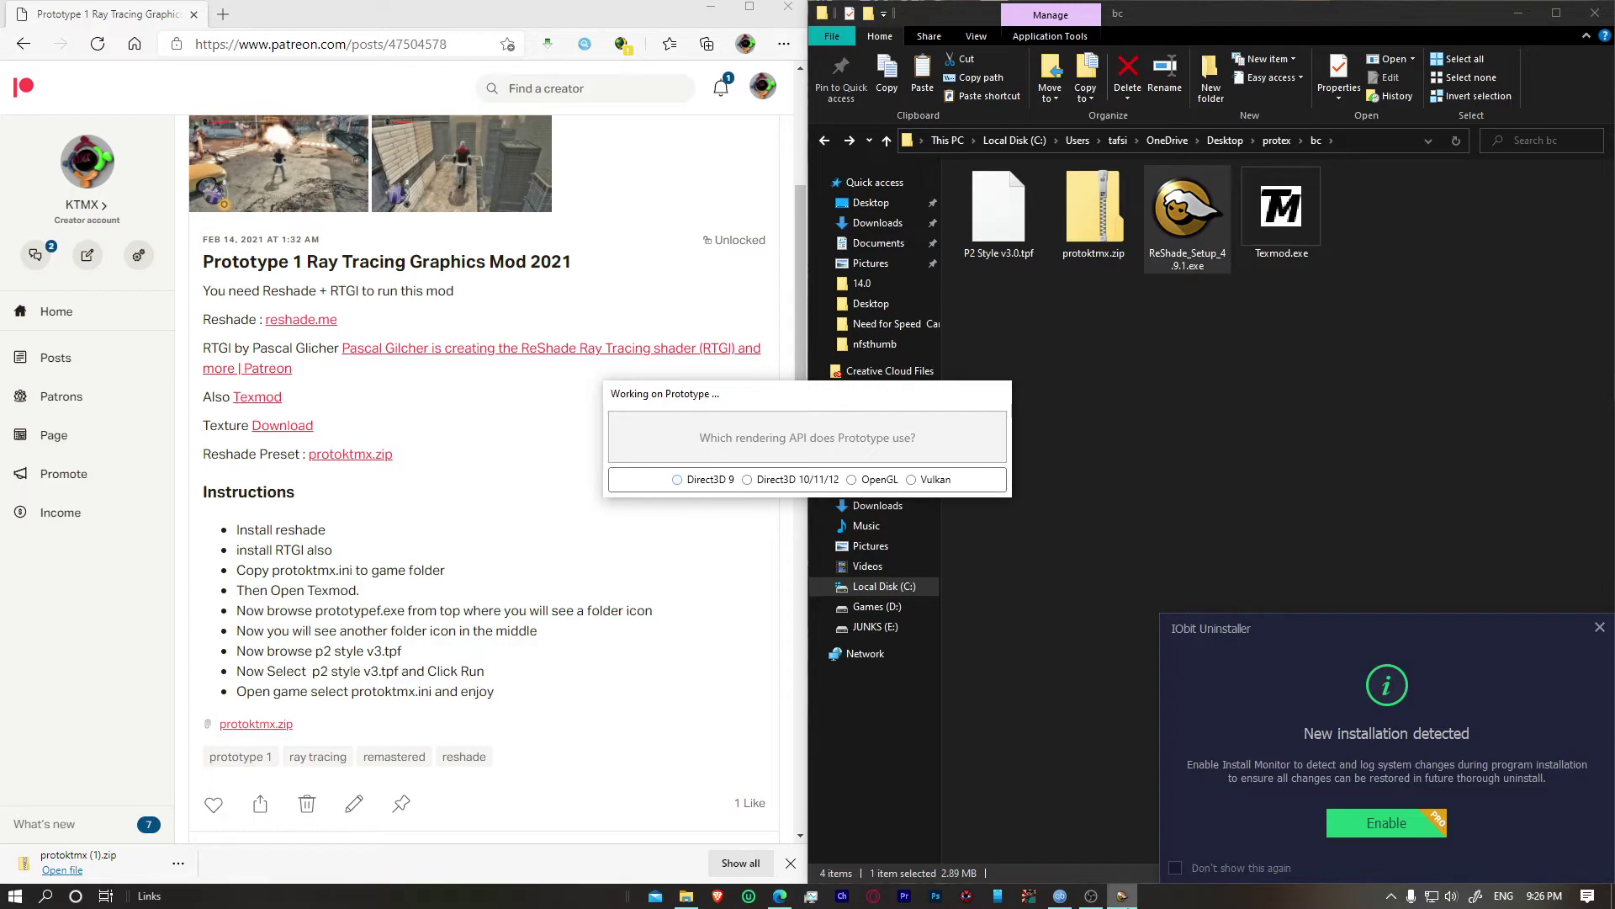
pyautogui.moveTo(1126, 901)
pyautogui.moveTo(1145, 867)
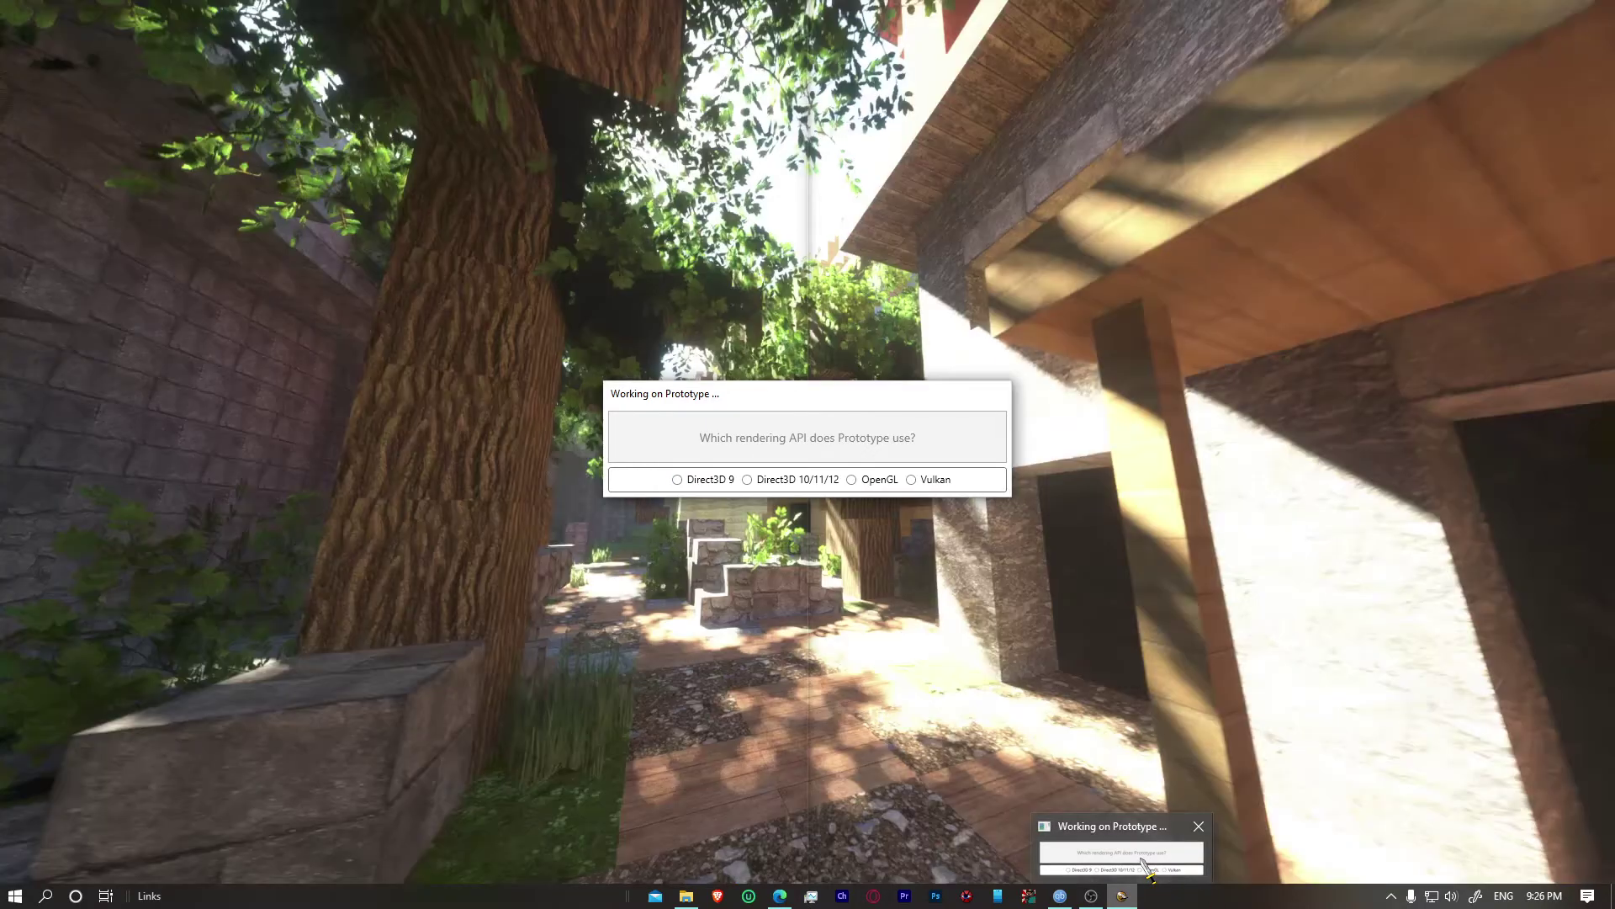
pyautogui.click(1199, 826)
# Step: Open the Prototype game folder on Games (D:) in a new File Explorer window and select the reshade-shaders folder
pyautogui.moveTo(687, 899)
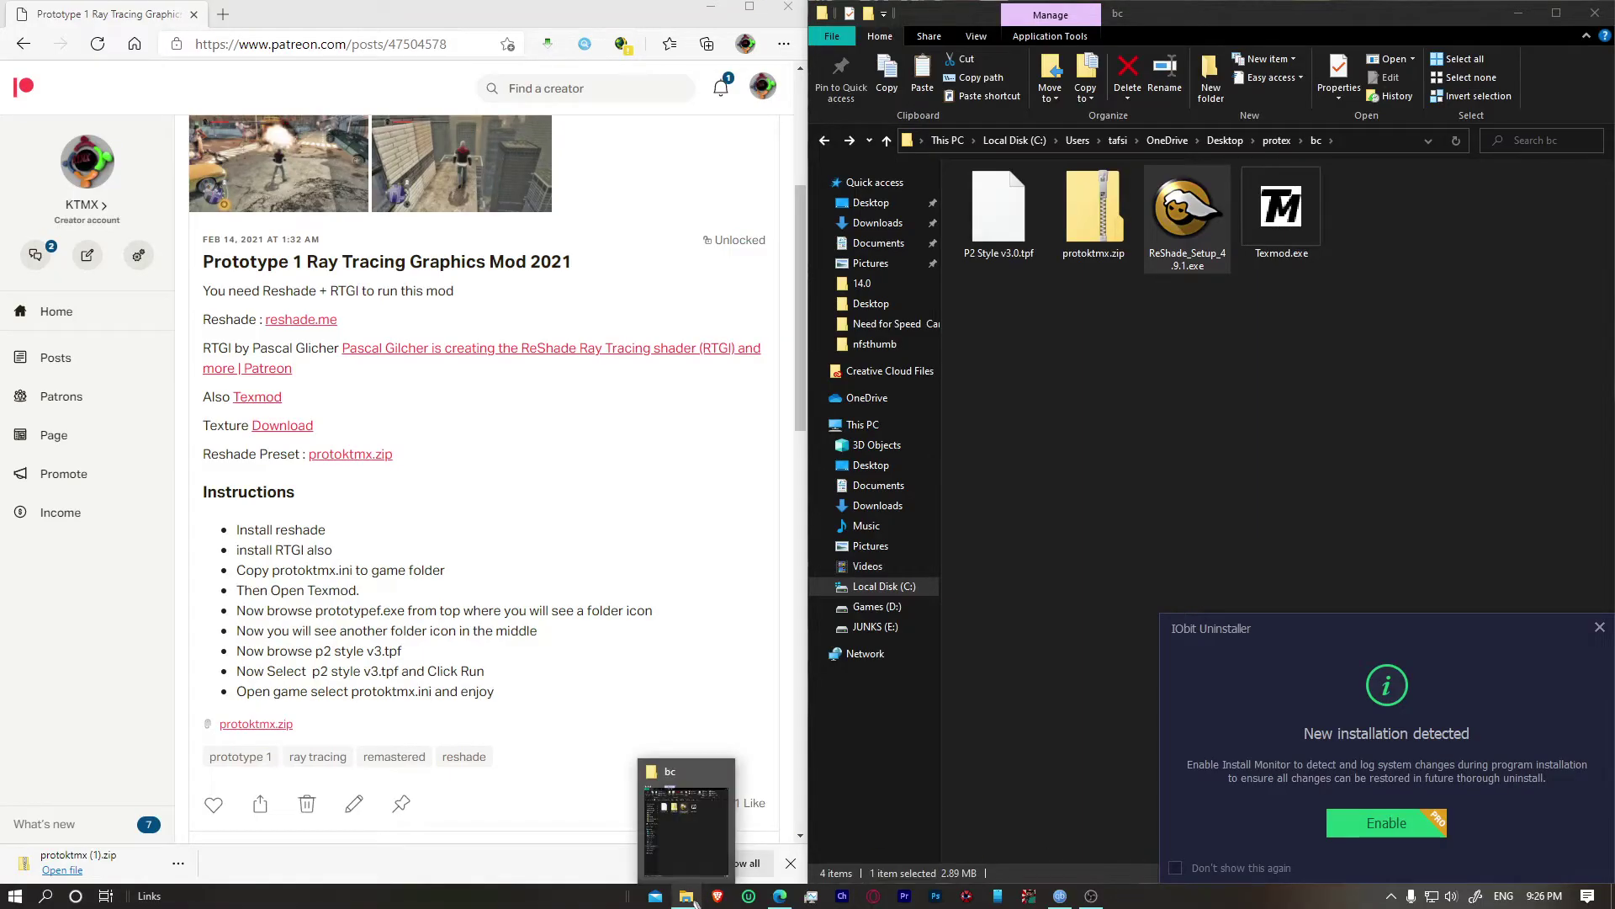
pyautogui.press('super+e')
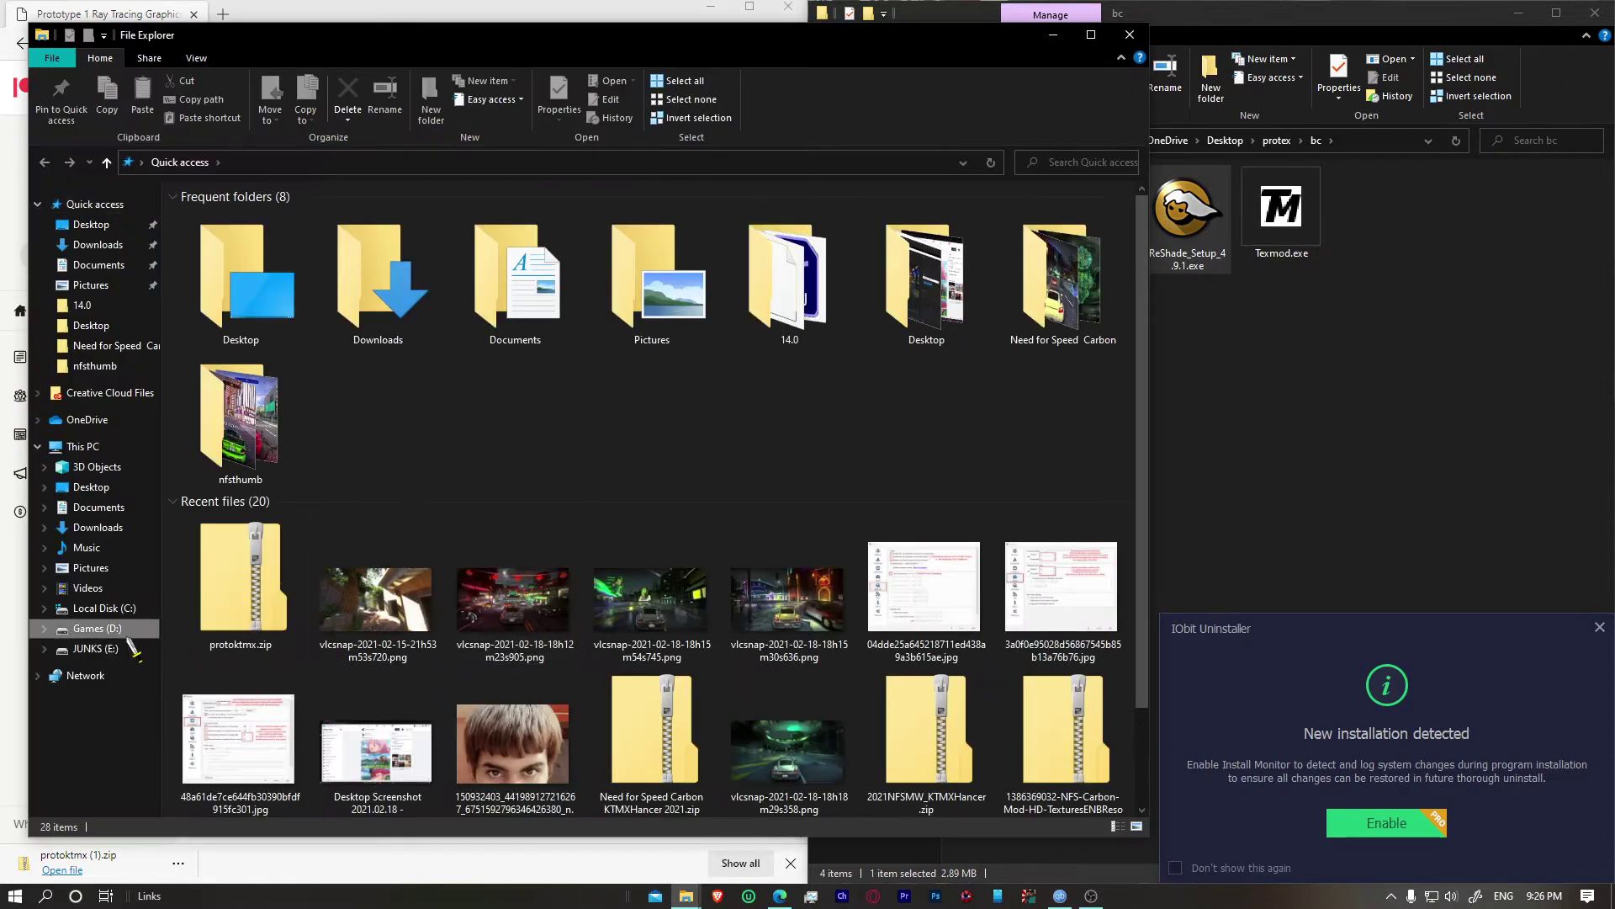
pyautogui.click(126, 631)
pyautogui.doubleClick(214, 252)
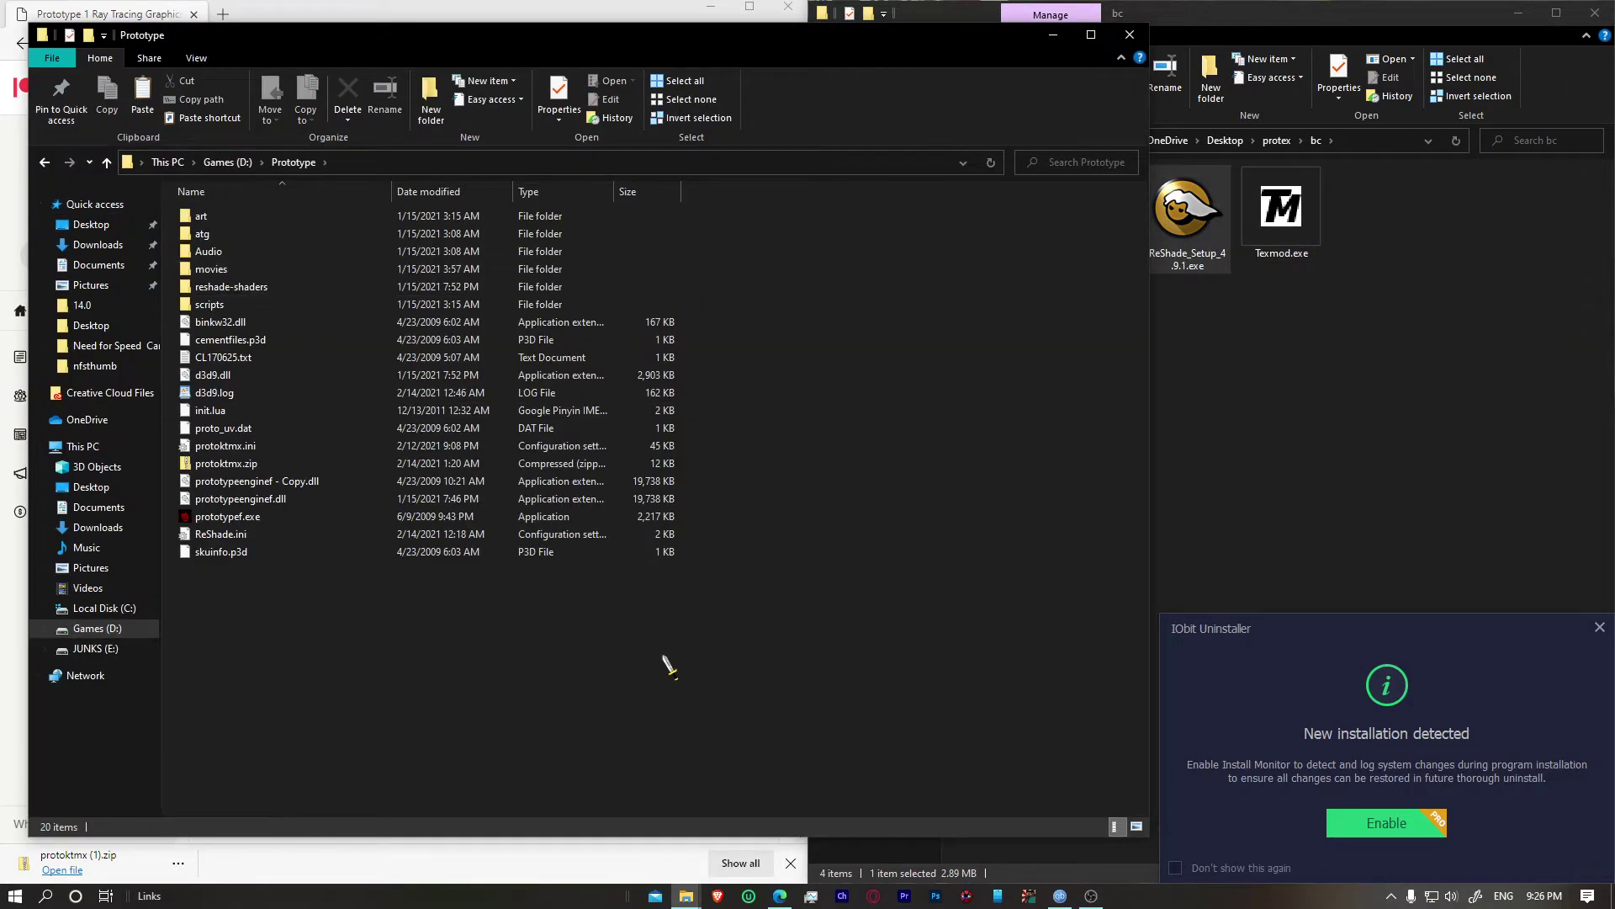
pyautogui.moveTo(263, 46); pyautogui.dragTo(1108, 93)
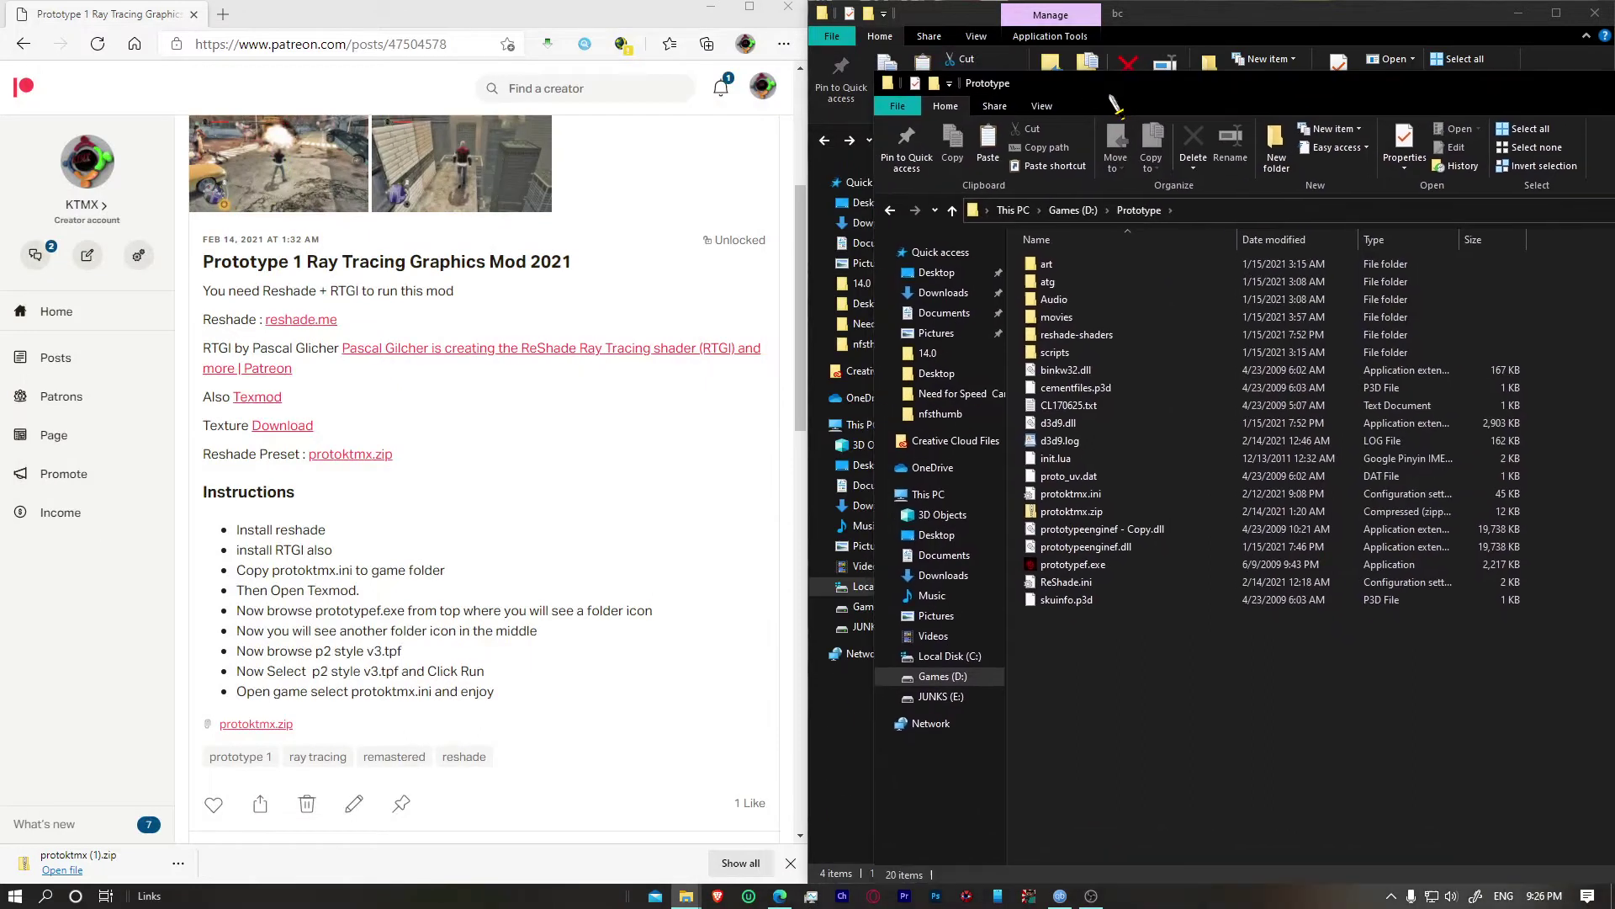
pyautogui.click(1095, 336)
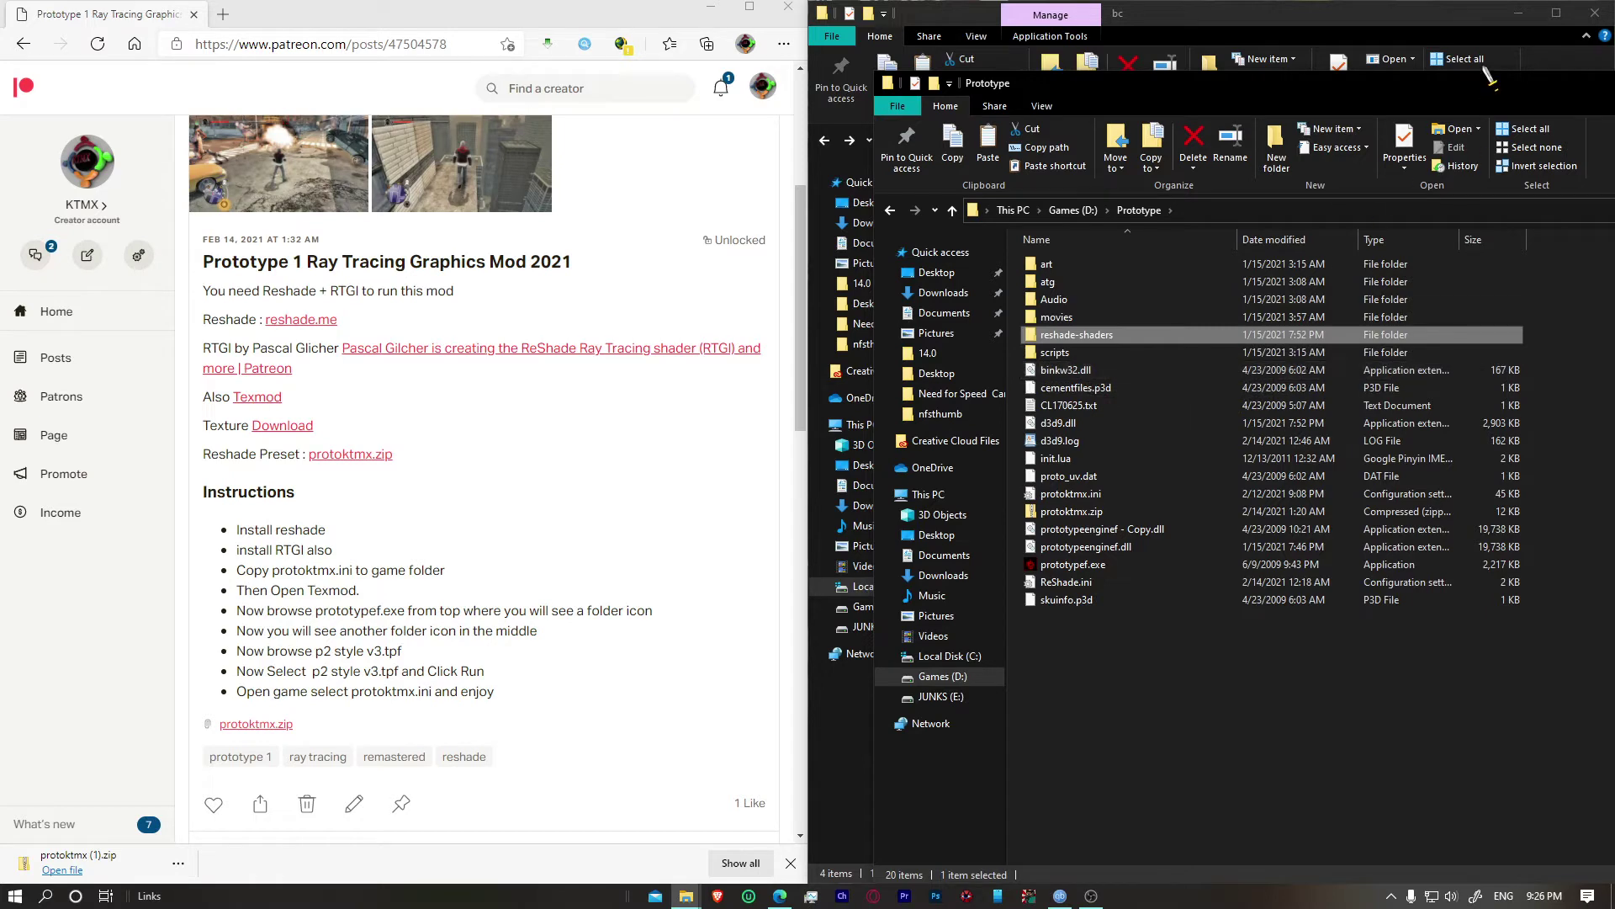
# Step: Refresh the Prototype folder's listing and close its window
pyautogui.moveTo(1404, 80); pyautogui.dragTo(938, 102)
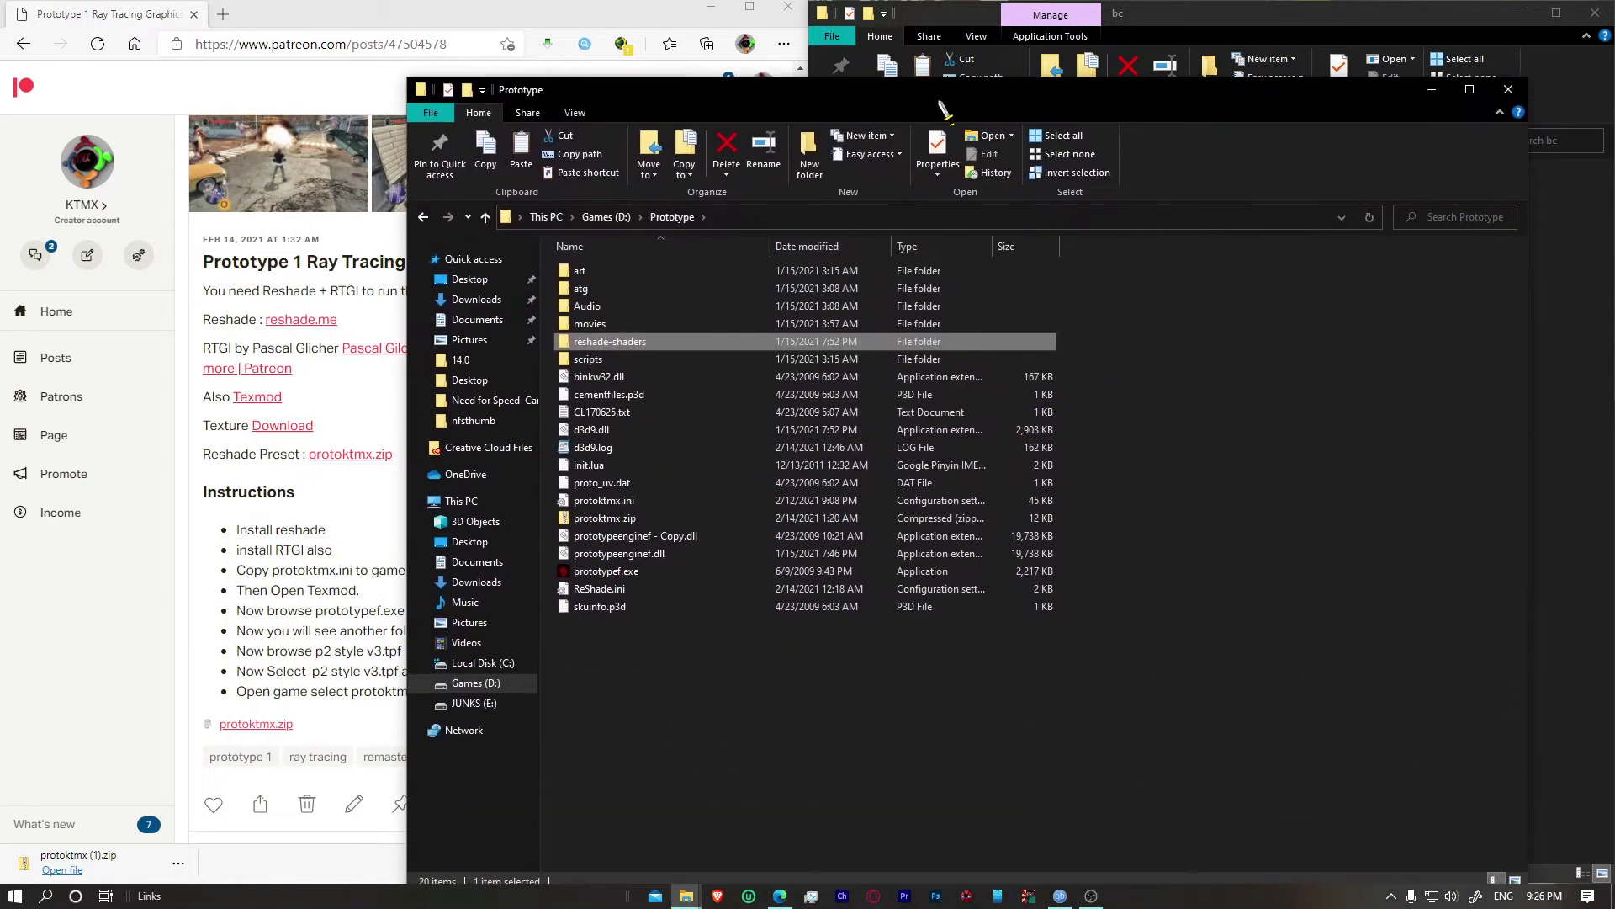
pyautogui.click(1228, 454)
pyautogui.rightClick(1256, 400)
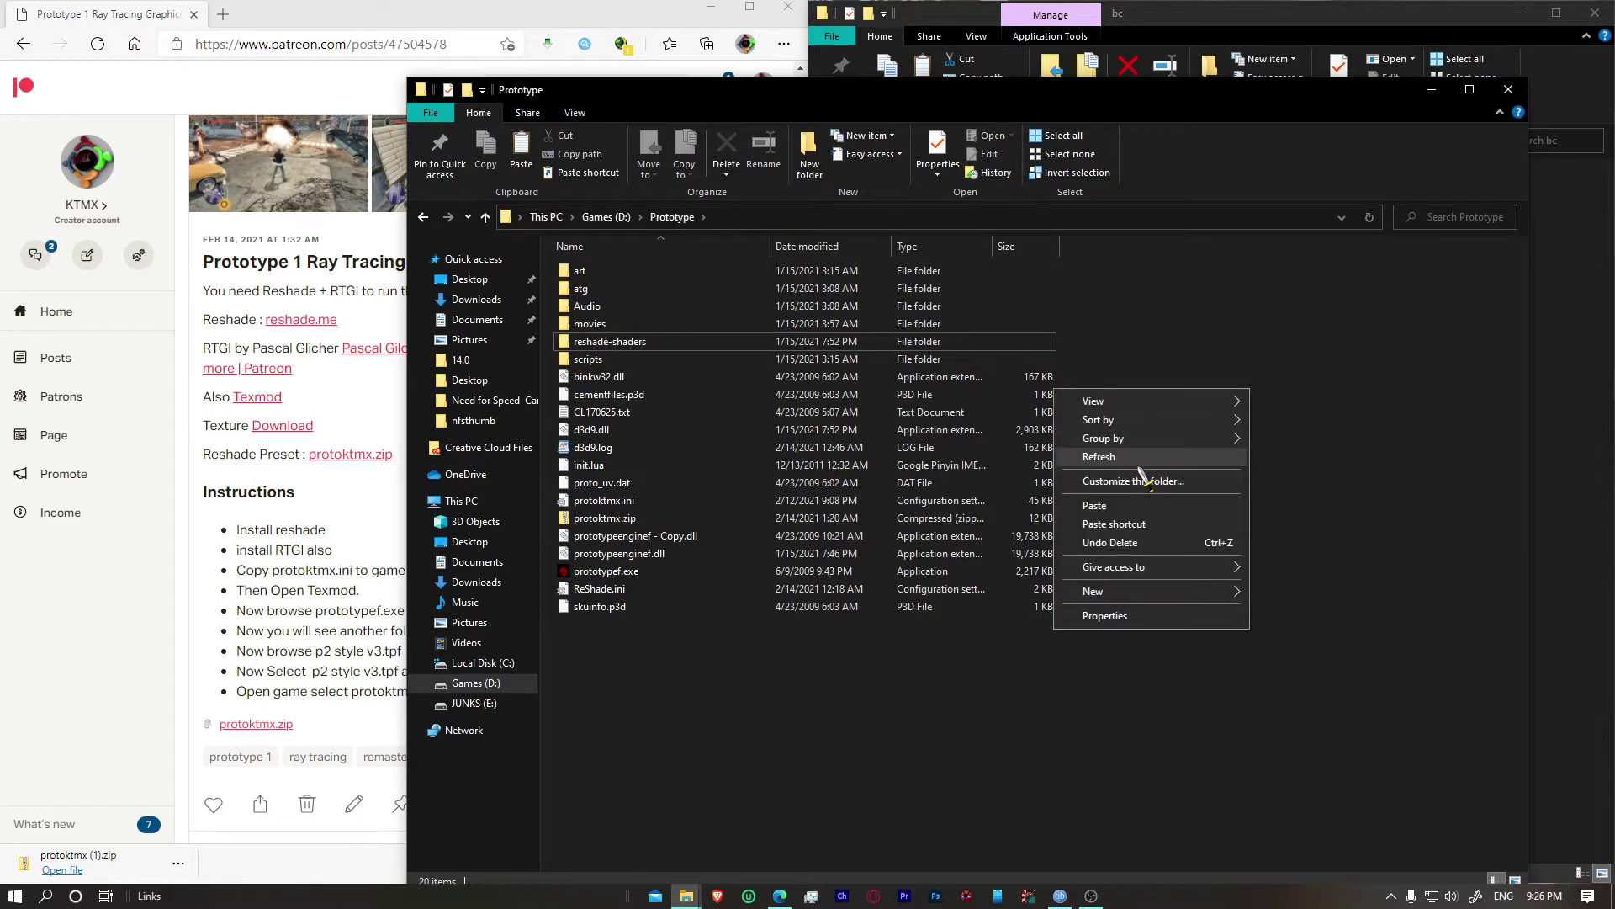
pyautogui.click(1093, 457)
pyautogui.hotkey('alt', 'F4')
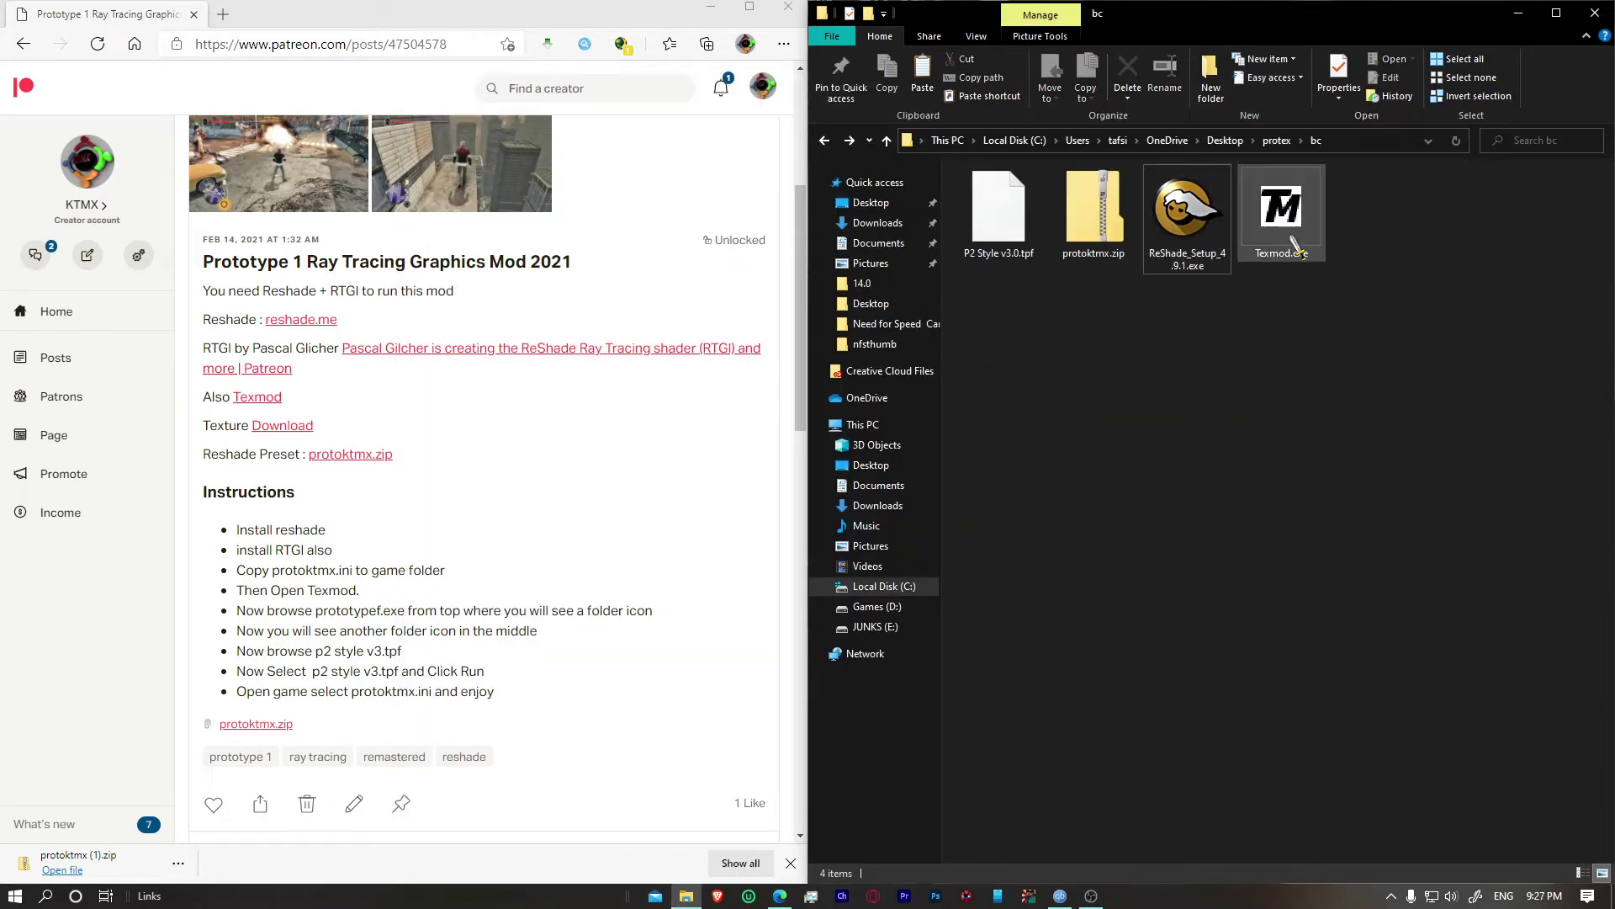
# Step: Launch Texmod.exe and set its target application to prototypef.exe in the Prototype folder on Games (D:)
pyautogui.doubleClick(1296, 243)
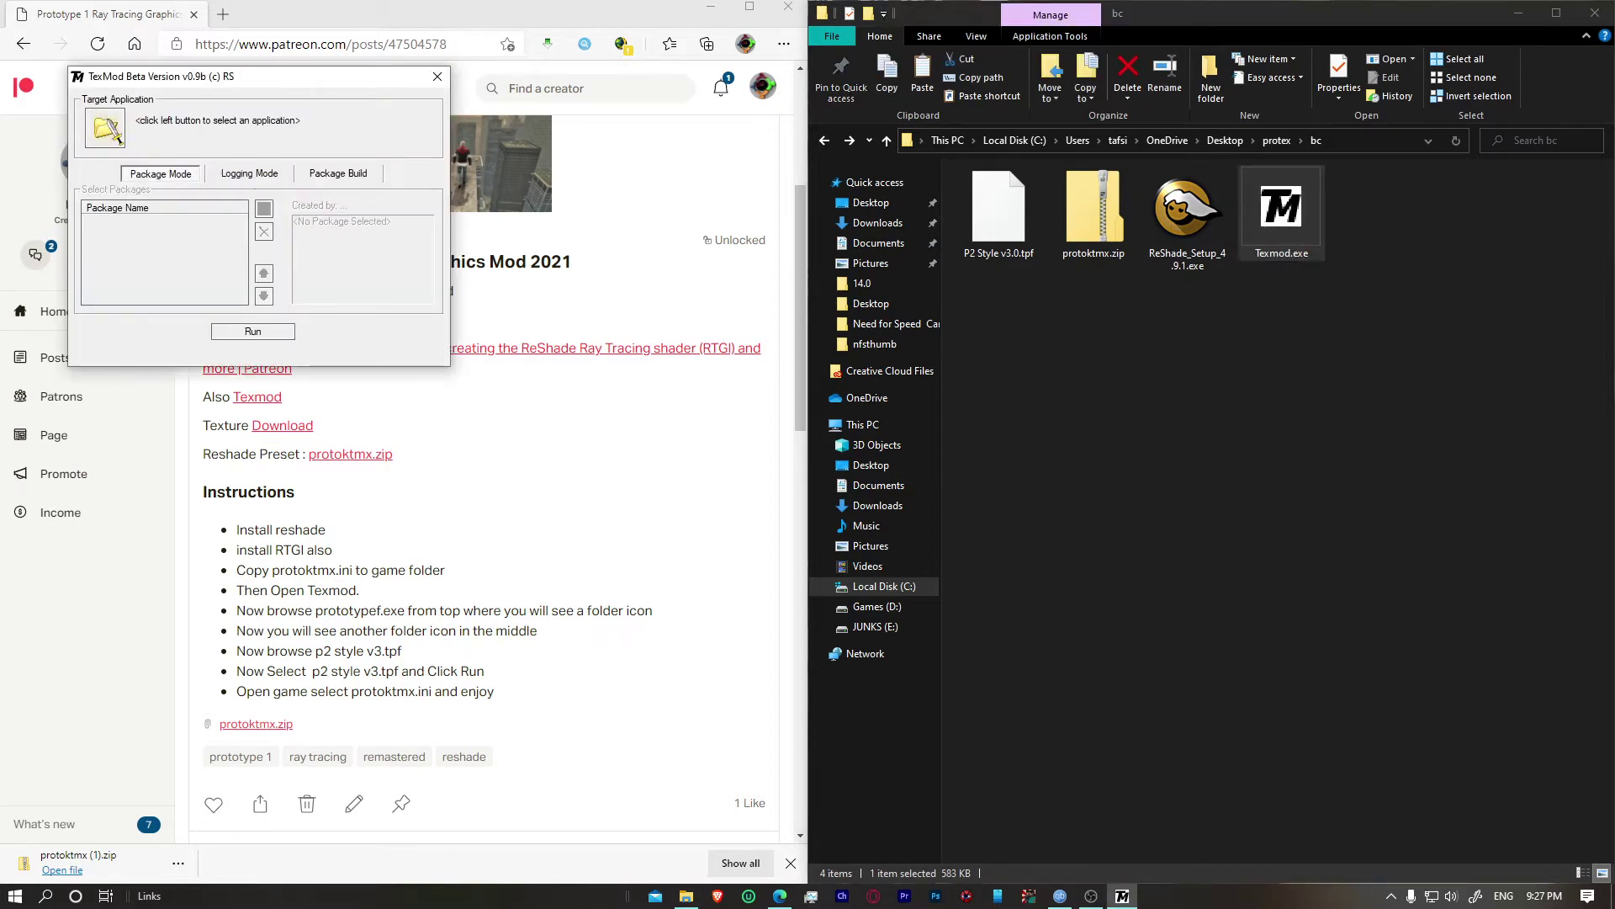
pyautogui.click(106, 128)
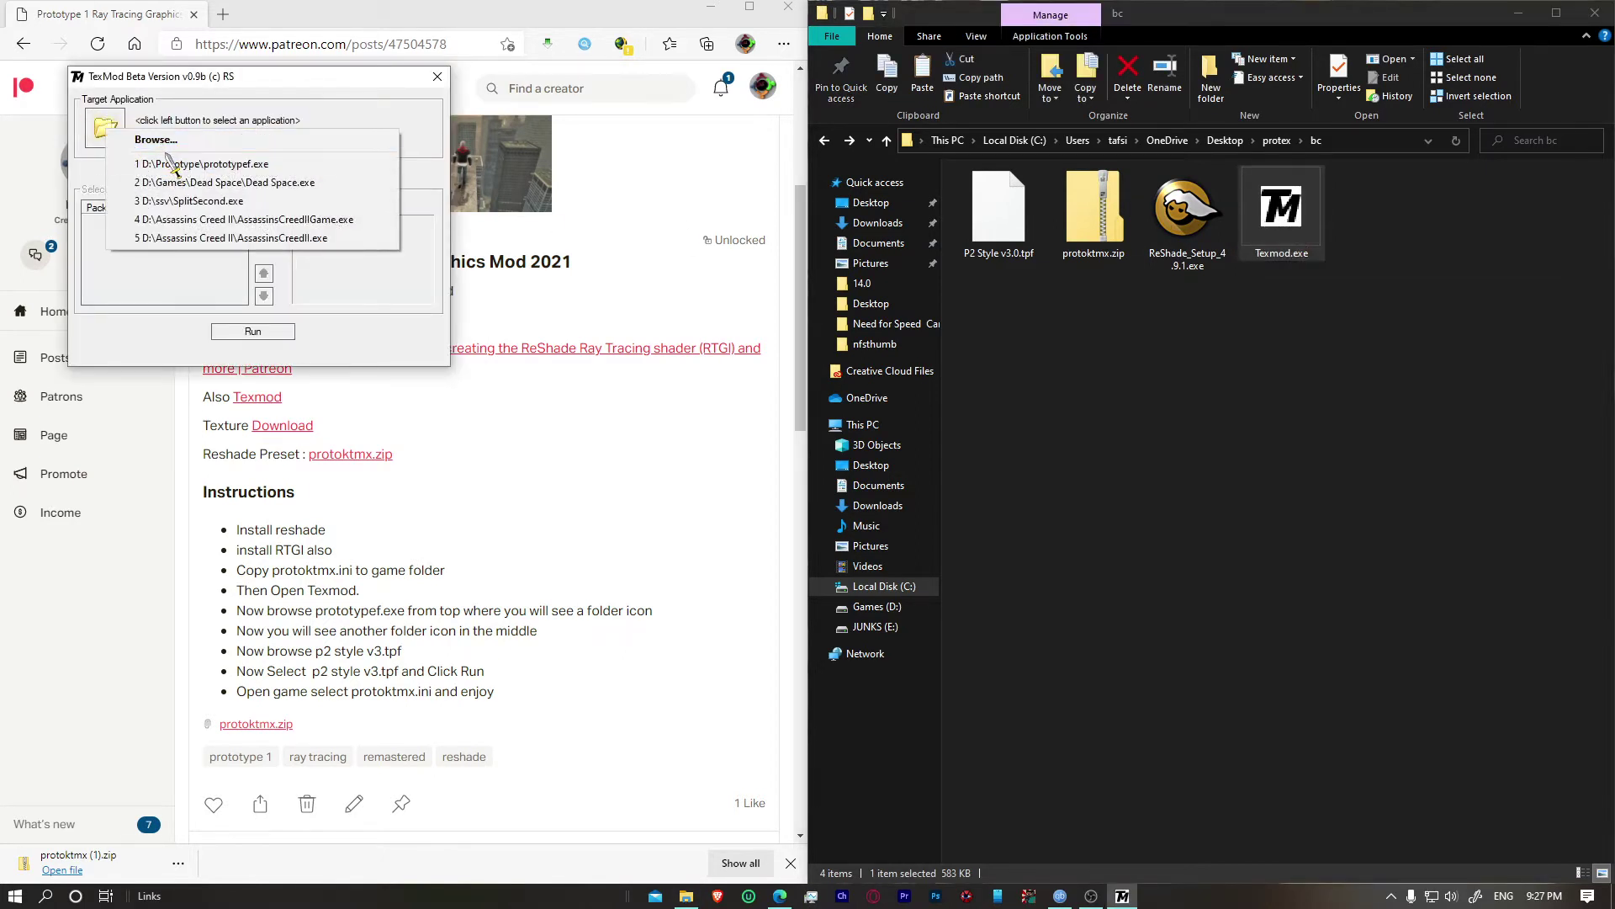
pyautogui.click(158, 139)
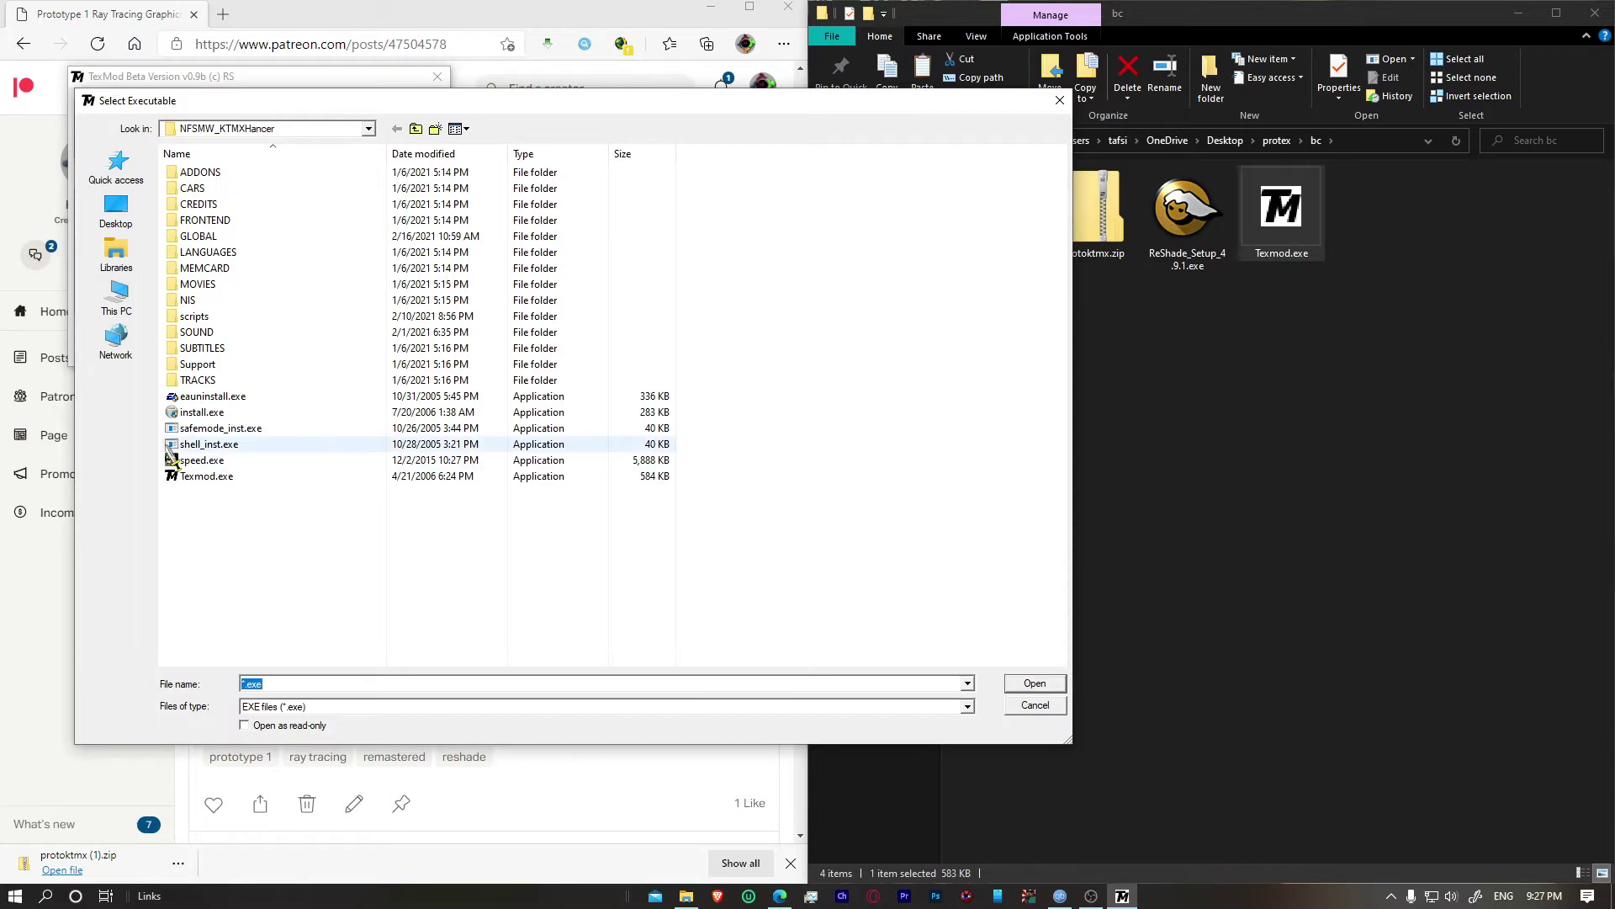
pyautogui.click(116, 296)
pyautogui.doubleClick(444, 320)
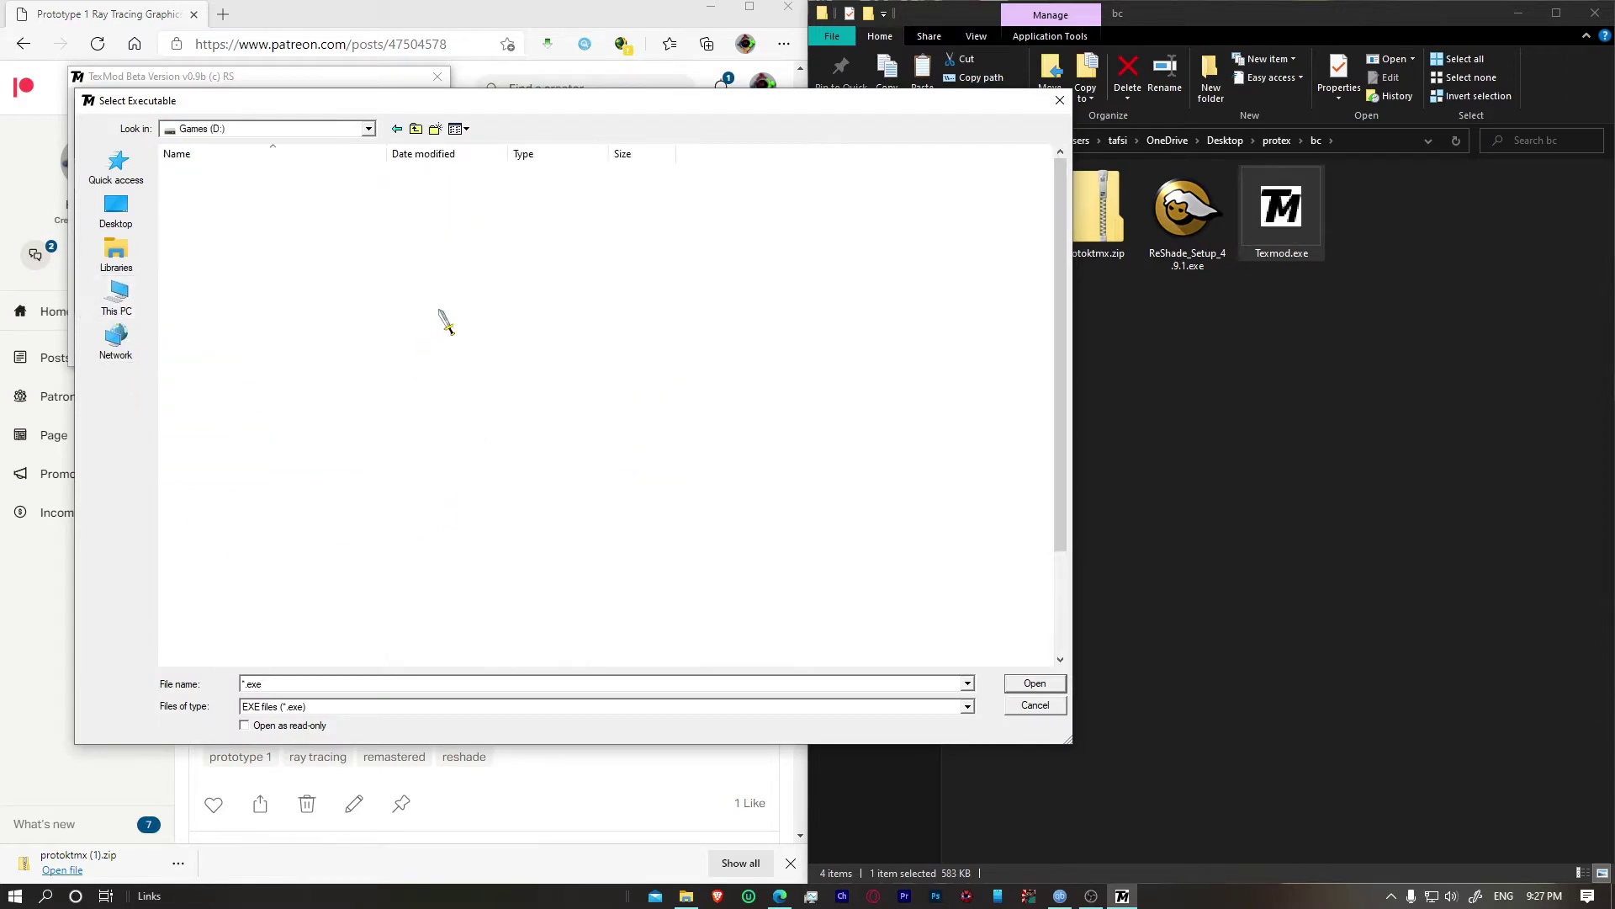
pyautogui.press('p')
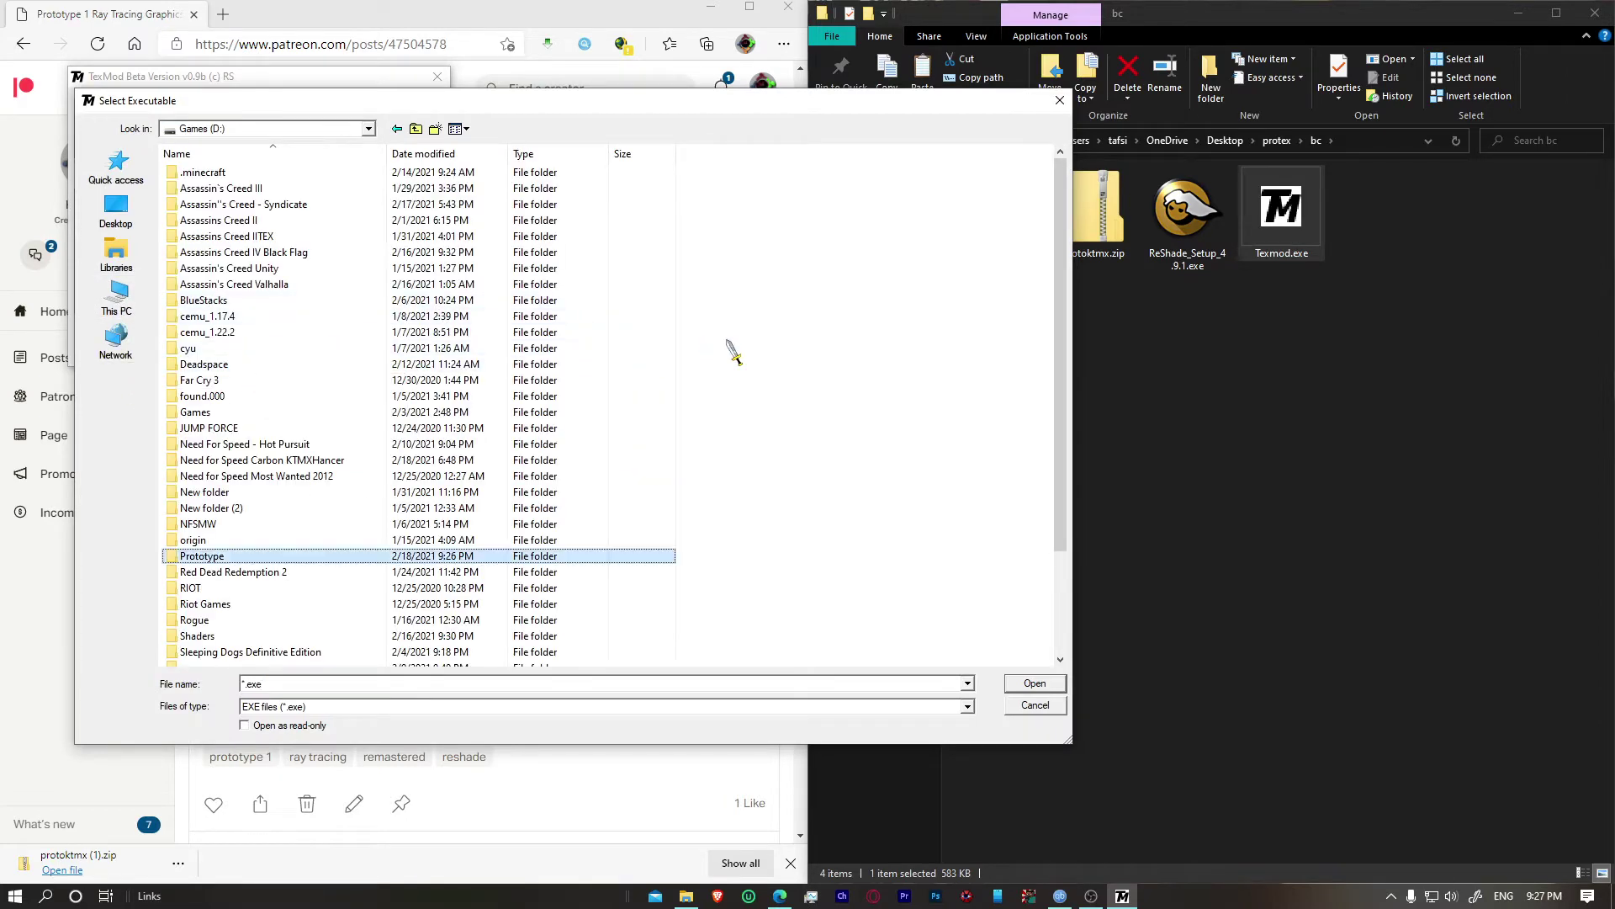
pyautogui.press('Return')
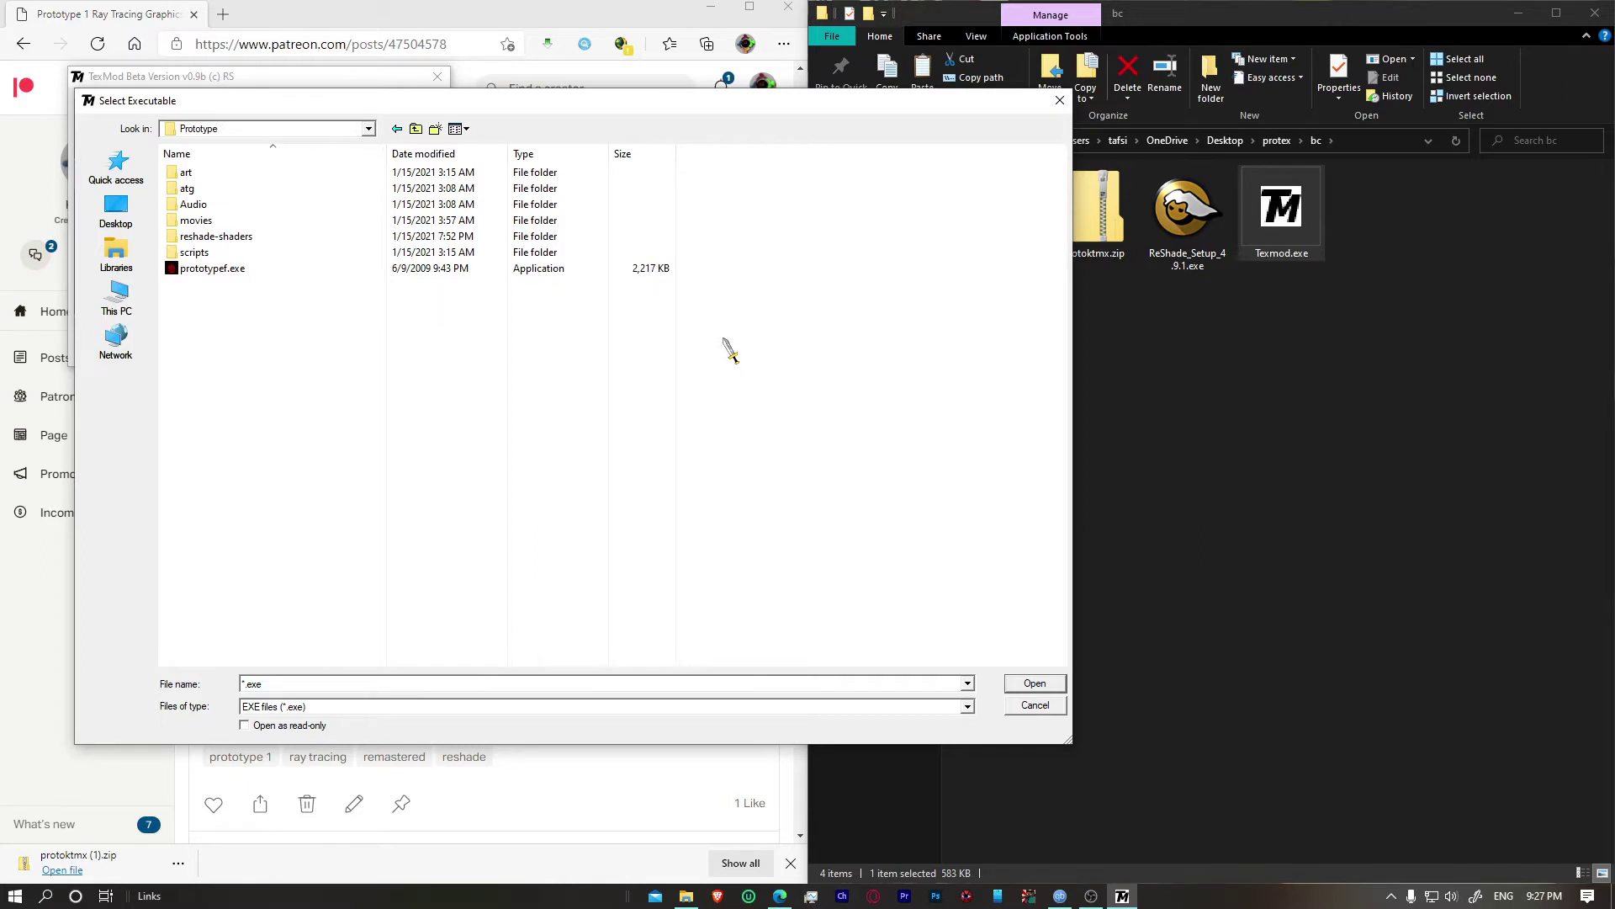
pyautogui.doubleClick(245, 270)
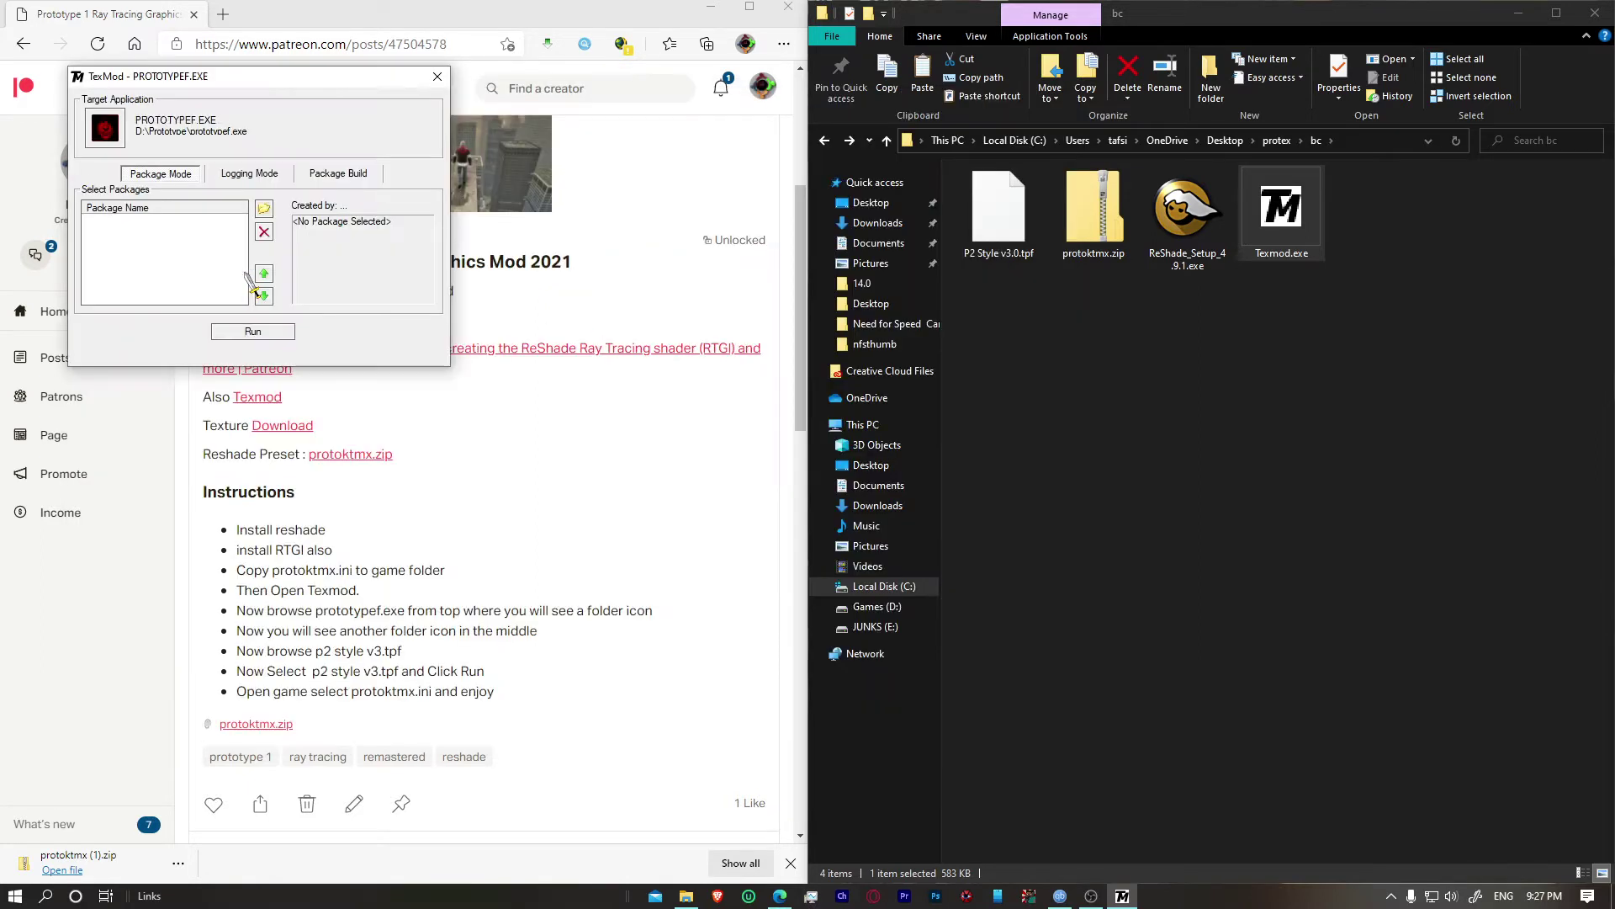
# Step: Copy the path of the bc folder that holds P2 Style v3.0.tpf
pyautogui.click(264, 208)
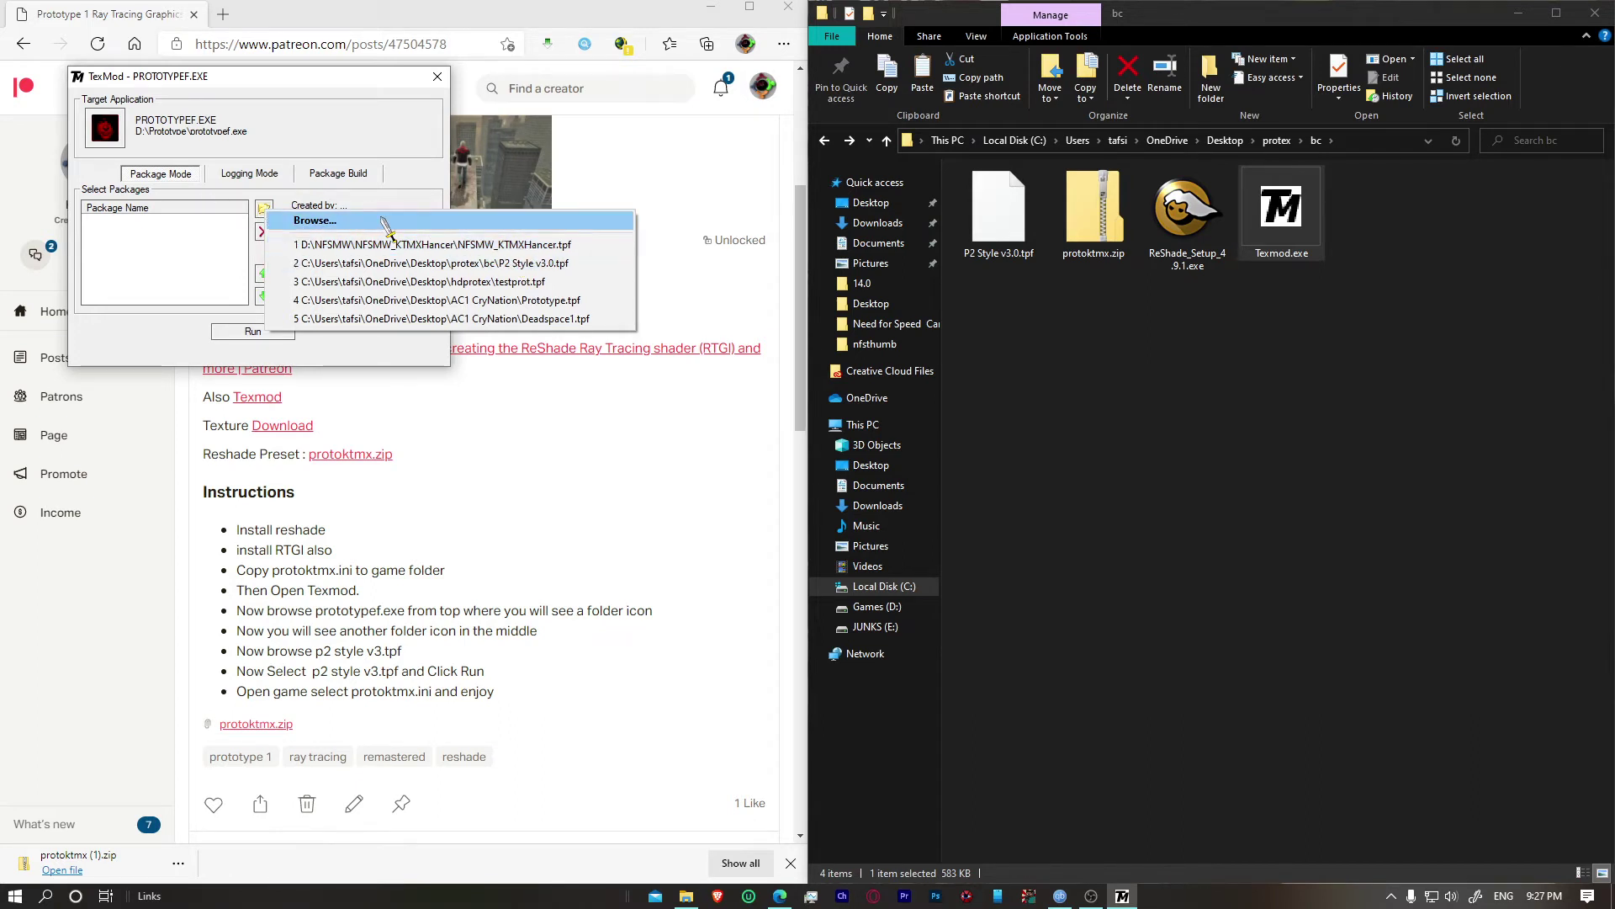
pyautogui.click(1371, 141)
pyautogui.press('super+c')
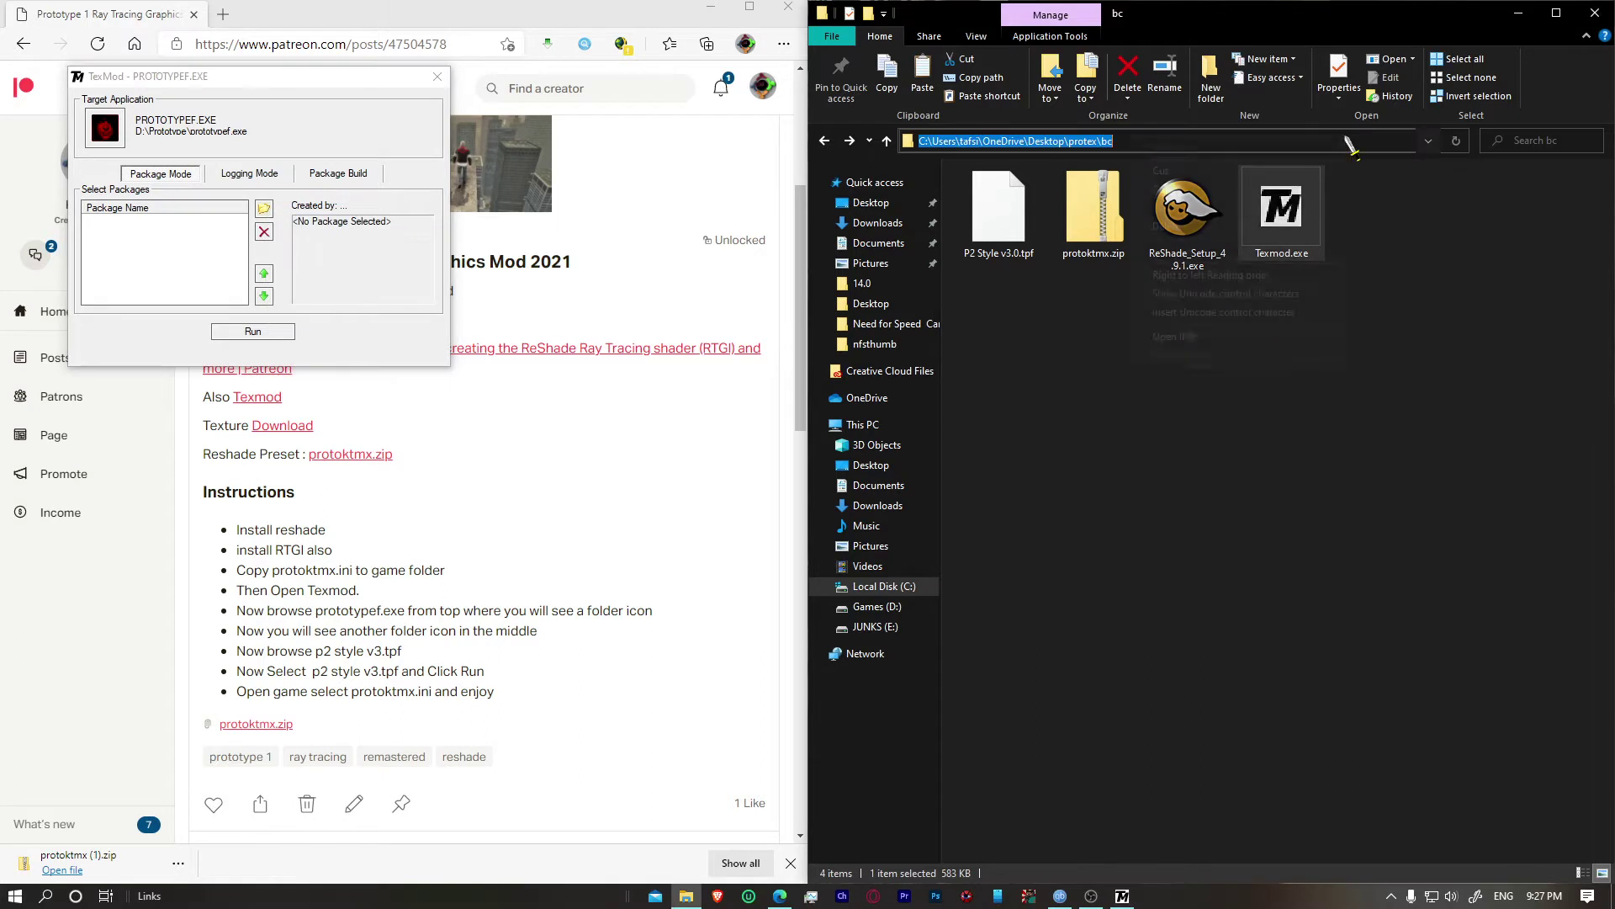
pyautogui.rightClick(1125, 137)
pyautogui.click(999, 215)
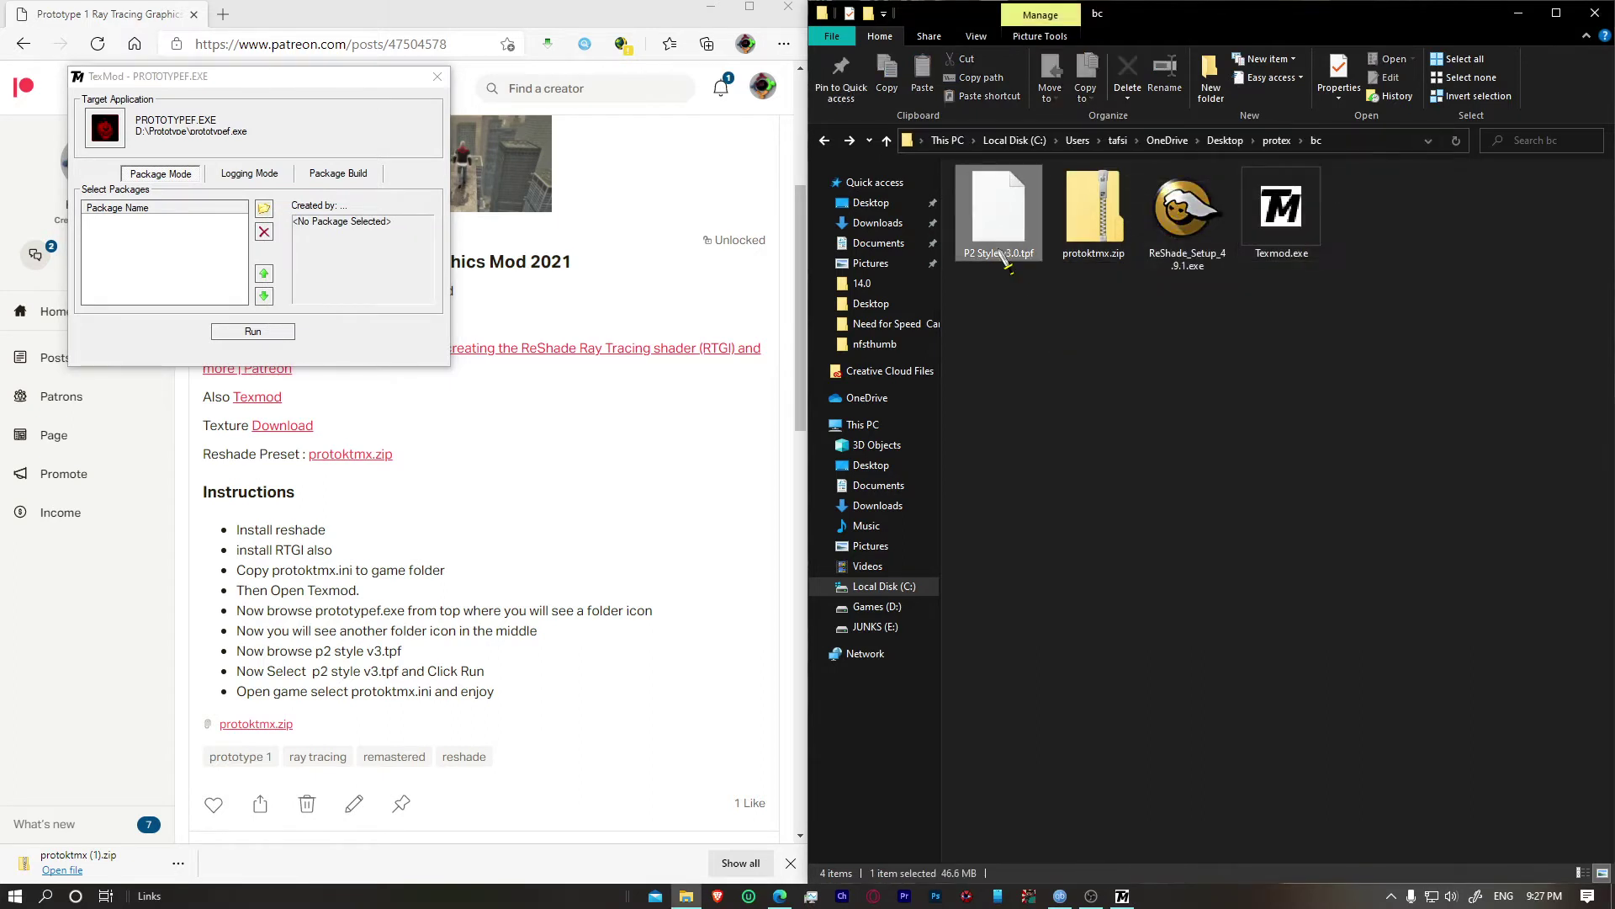
# Step: Add the P2 Style v3.0.tpf package to TexMod using the copied folder path, and select it in the package list
pyautogui.click(263, 208)
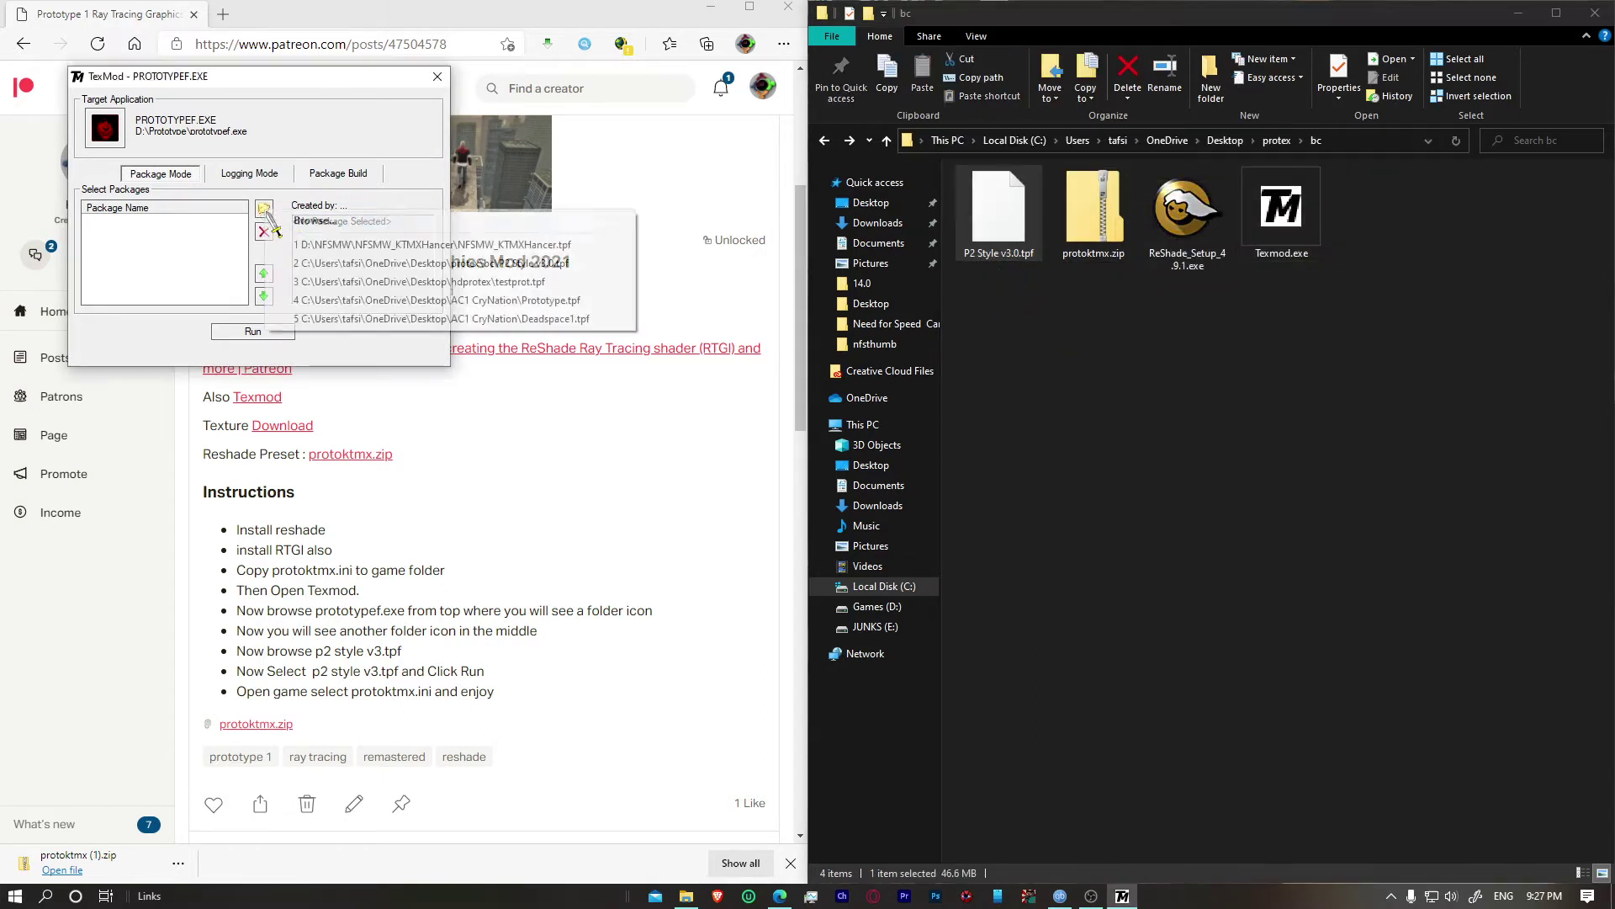
pyautogui.click(286, 221)
pyautogui.click(539, 262)
pyautogui.rightClick(318, 259)
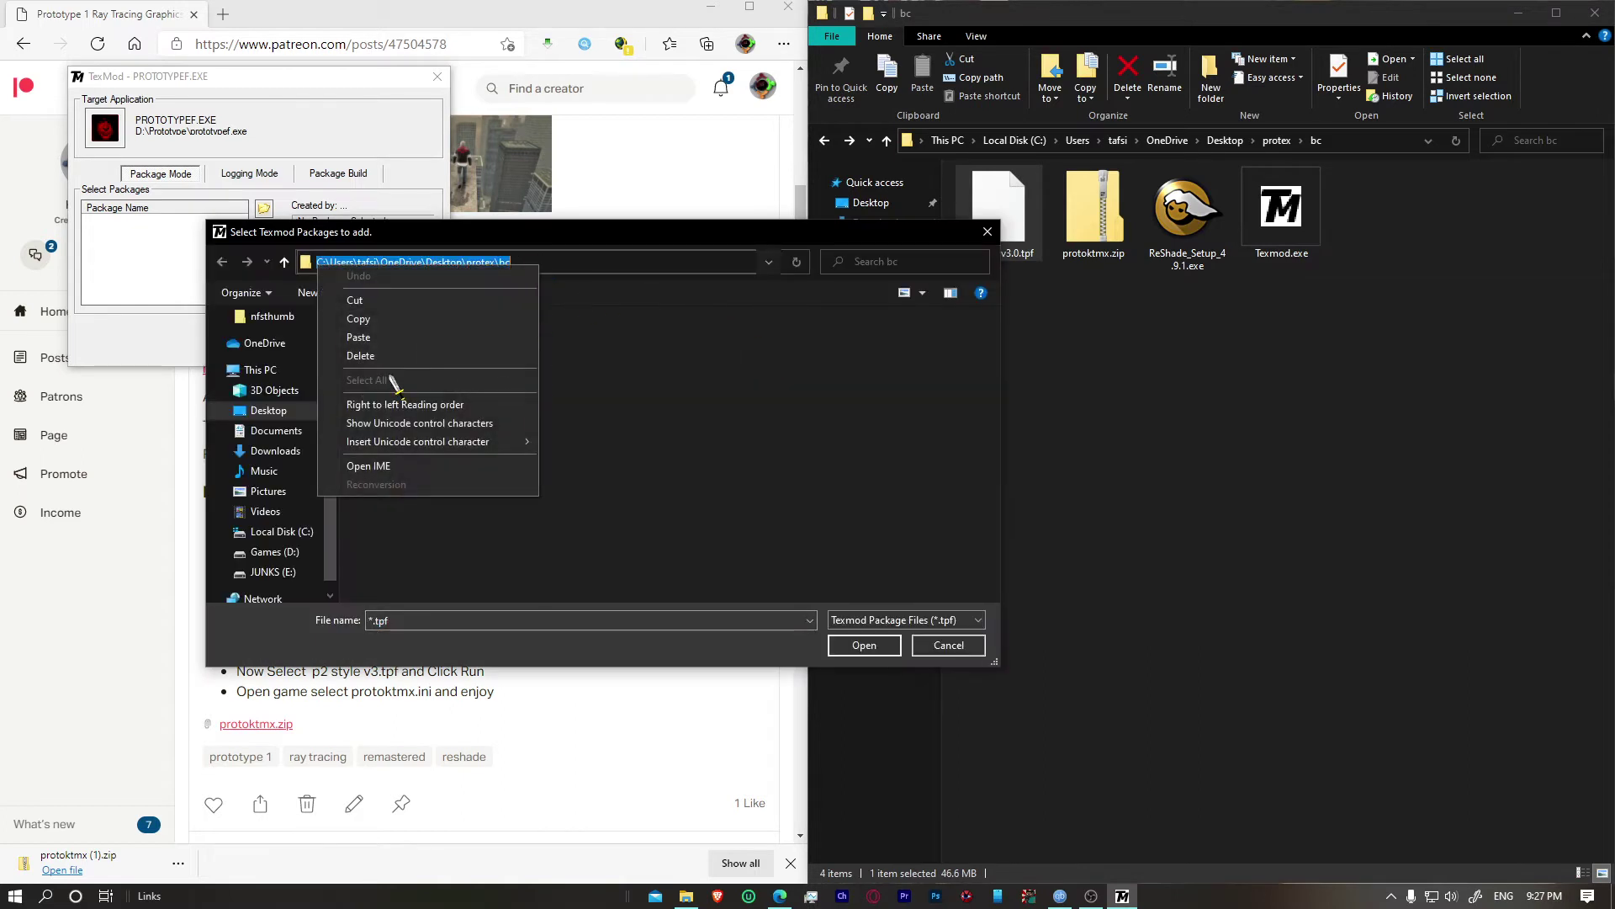
pyautogui.click(388, 337)
pyautogui.press('Return')
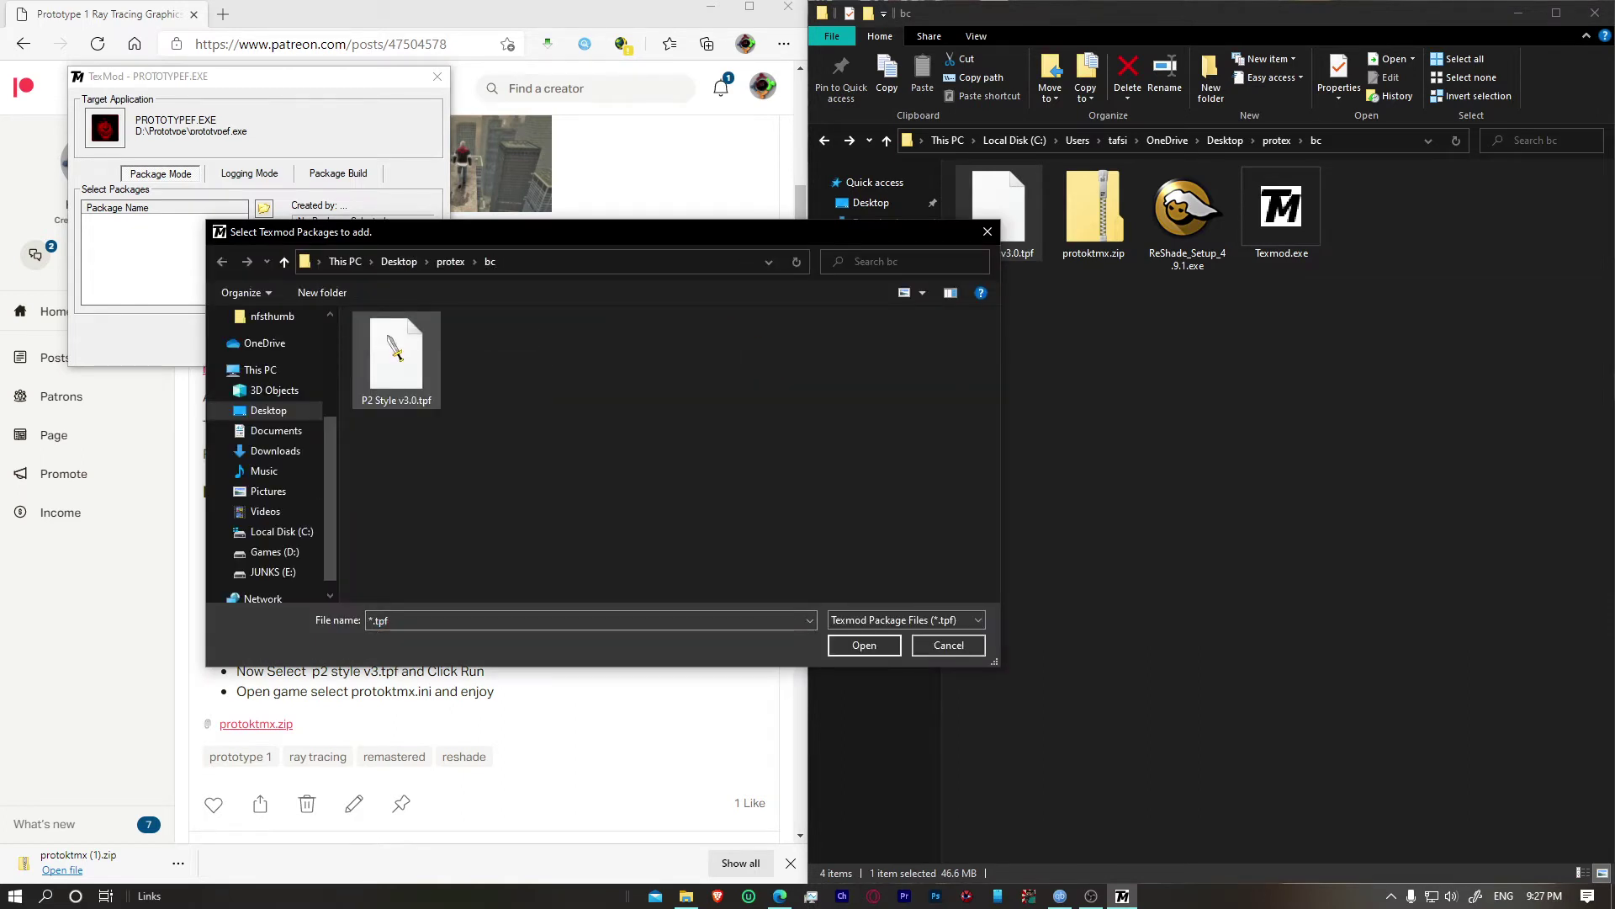
pyautogui.doubleClick(395, 351)
pyautogui.click(136, 223)
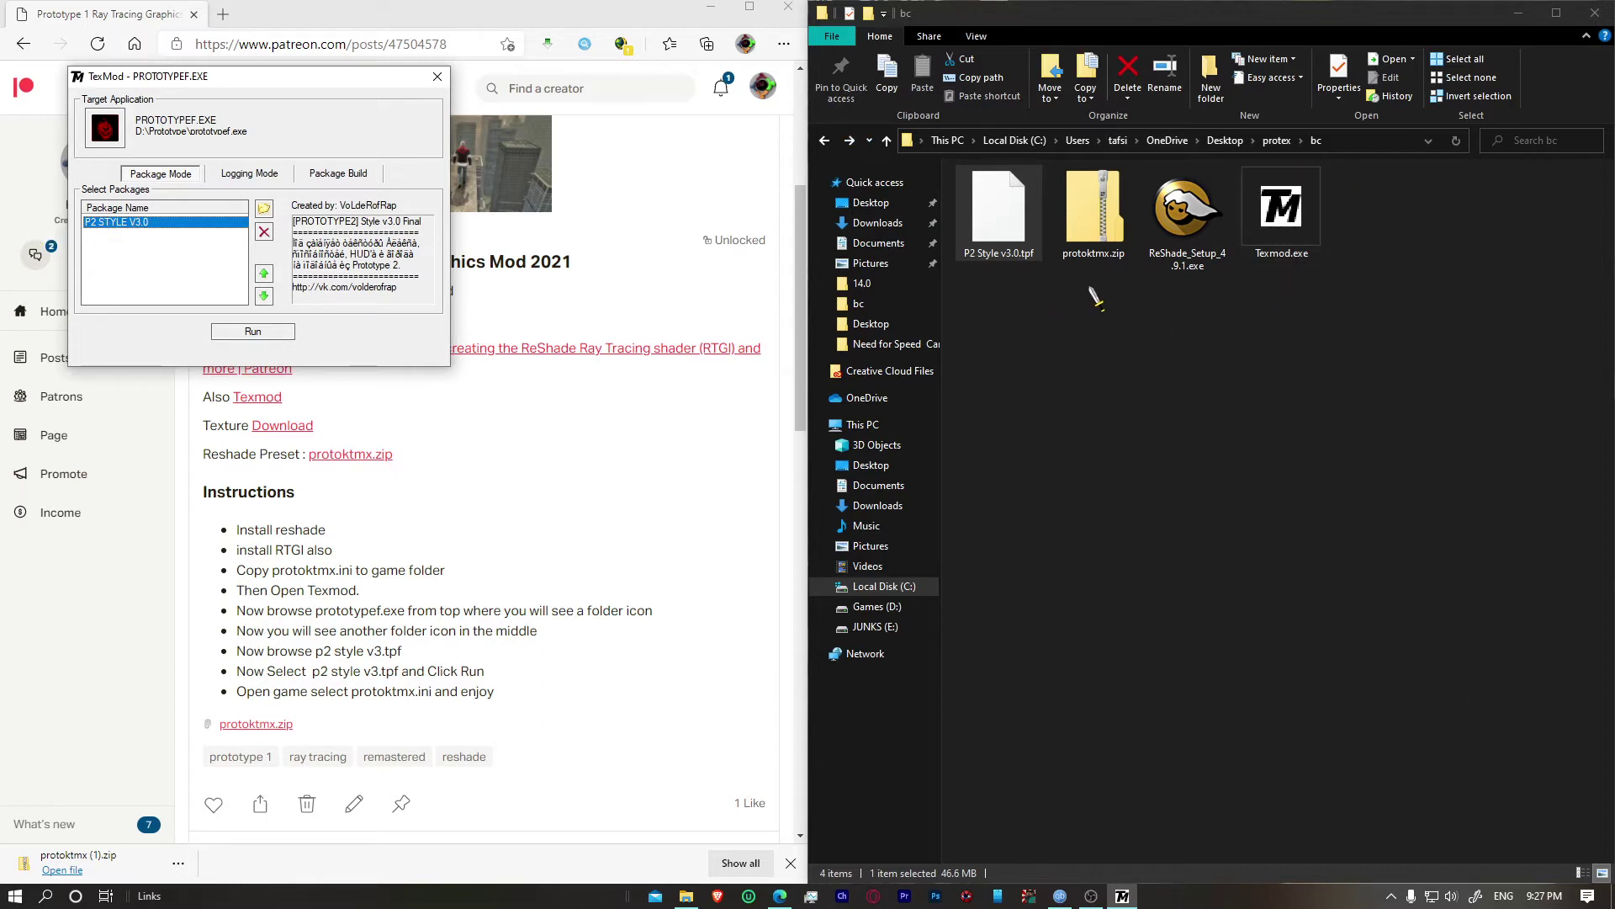
pyautogui.click(1109, 317)
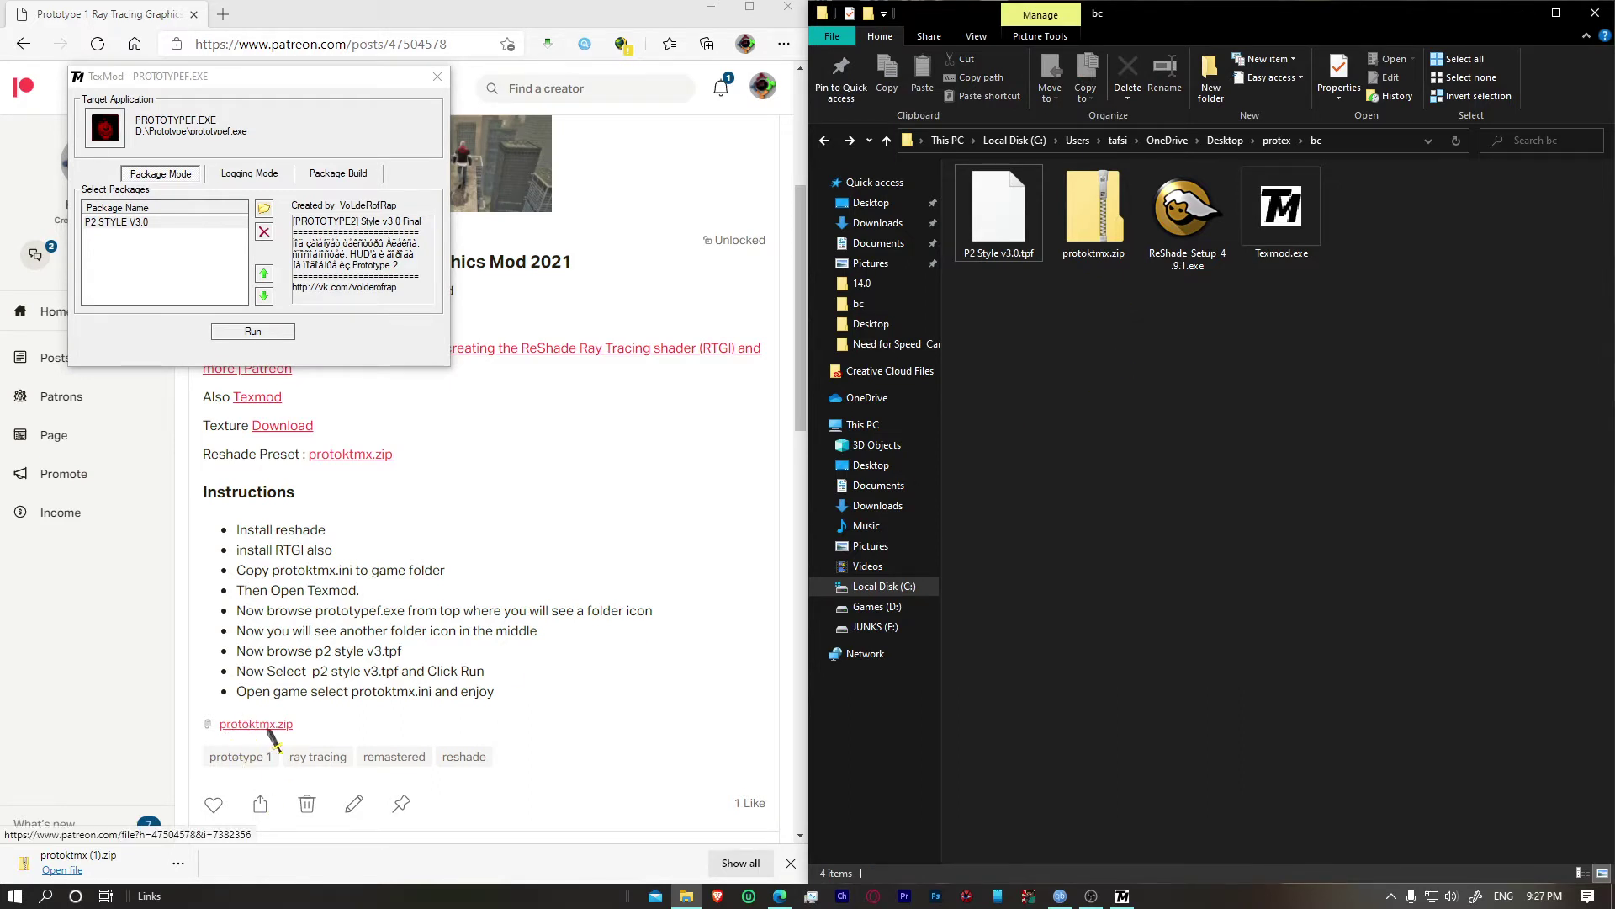
# Step: Copy protoktmx.ini from inside the protoktmx.zip archive in the bc folder
pyautogui.doubleClick(1094, 215)
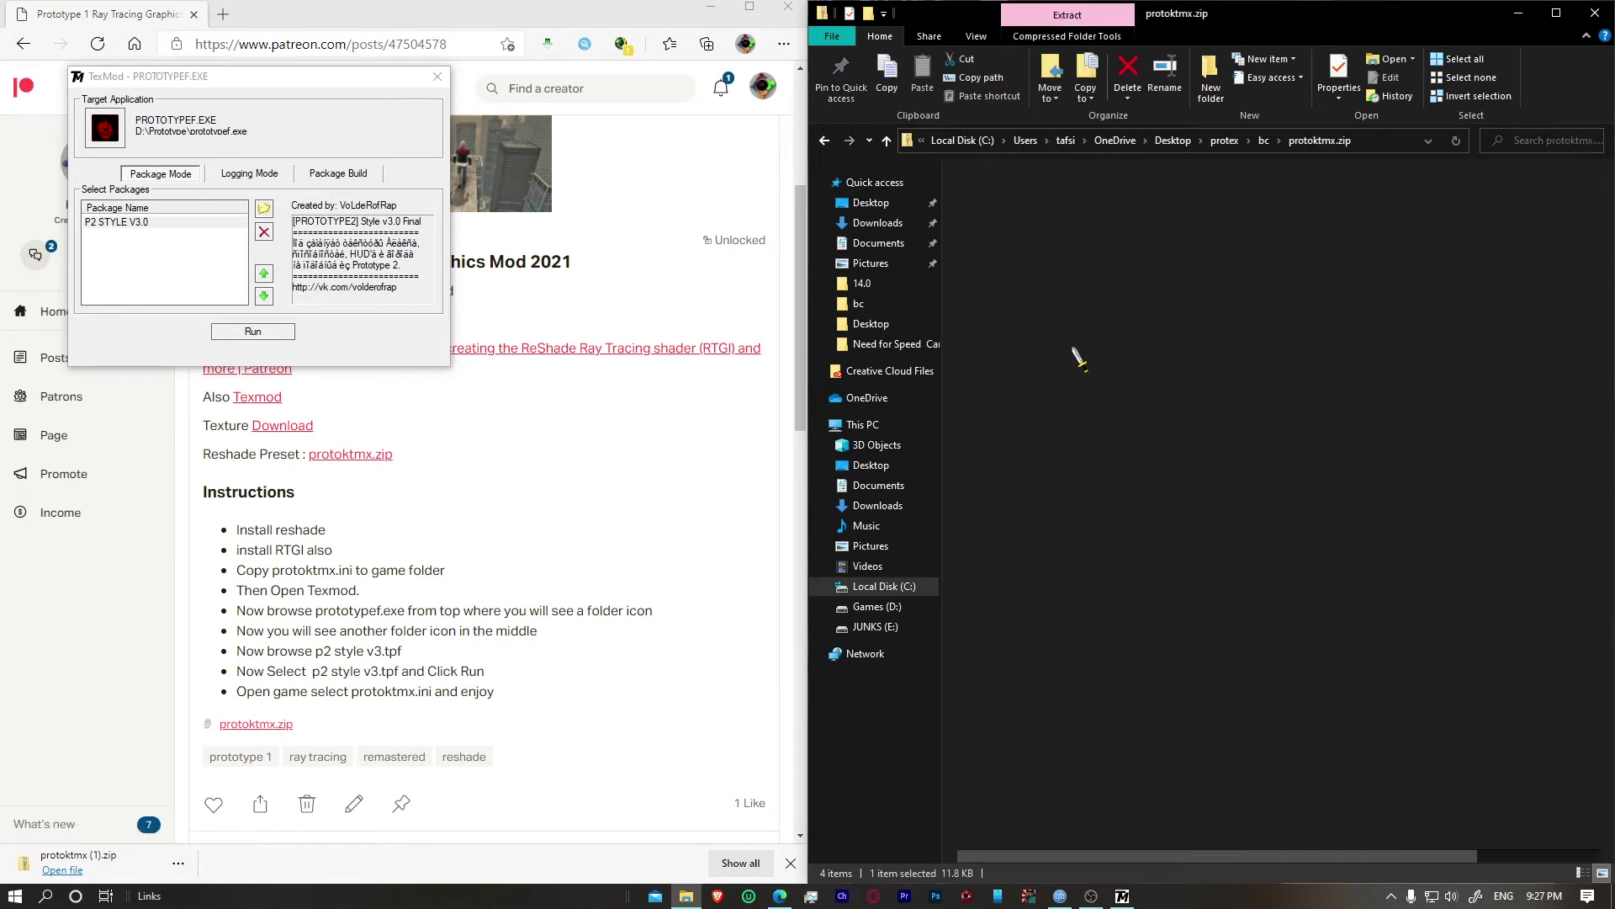
pyautogui.click(1013, 193)
pyautogui.rightClick(1014, 194)
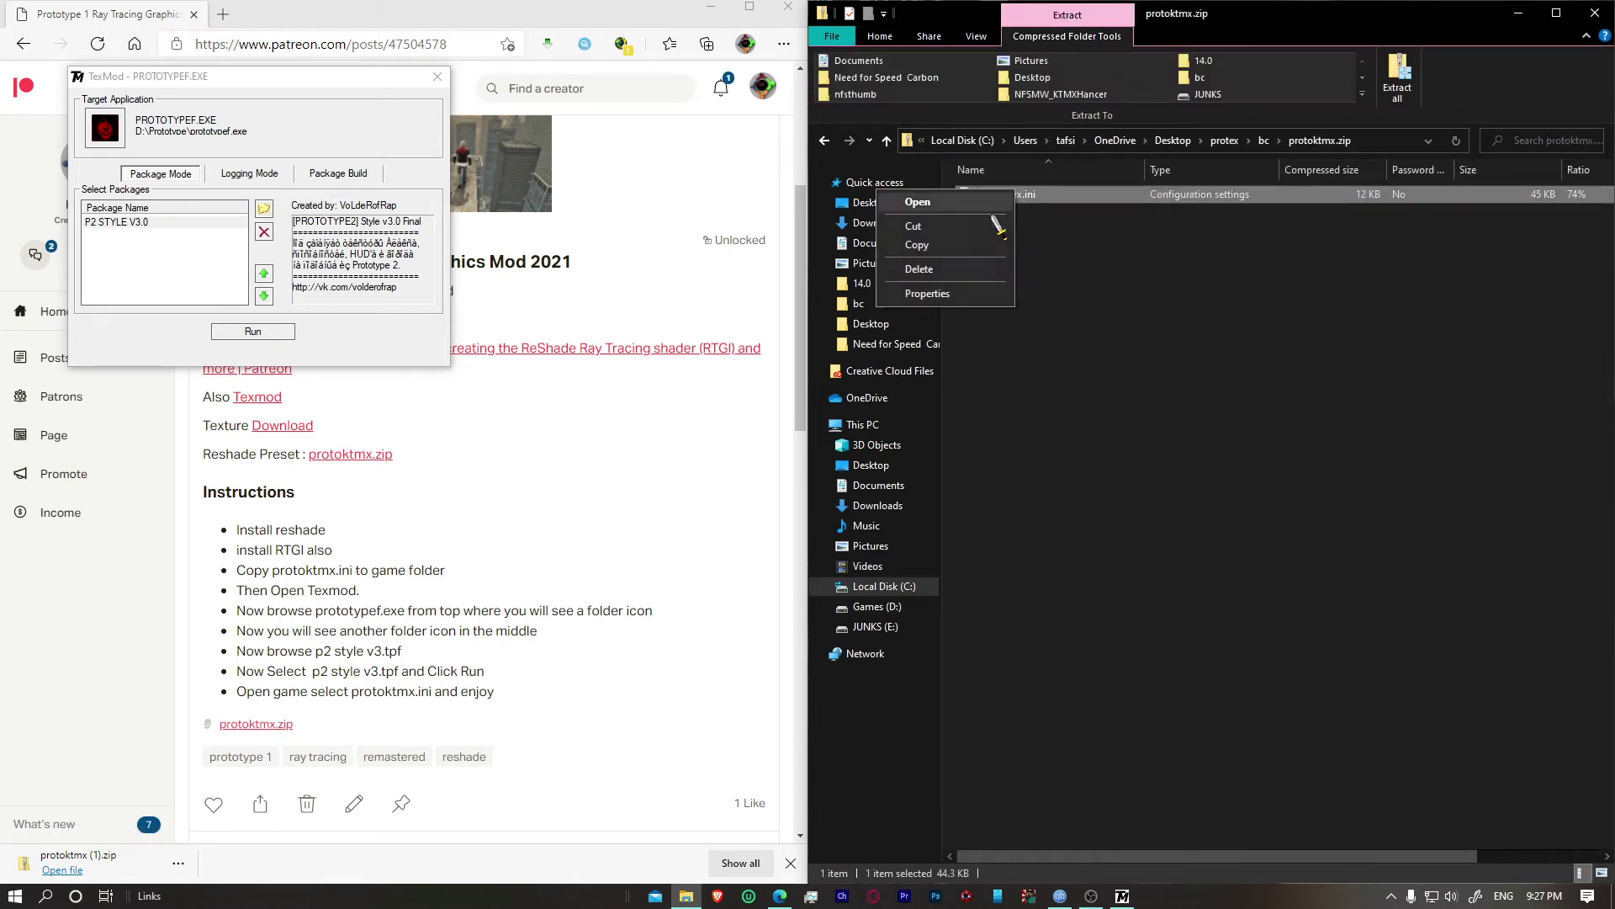
pyautogui.click(954, 245)
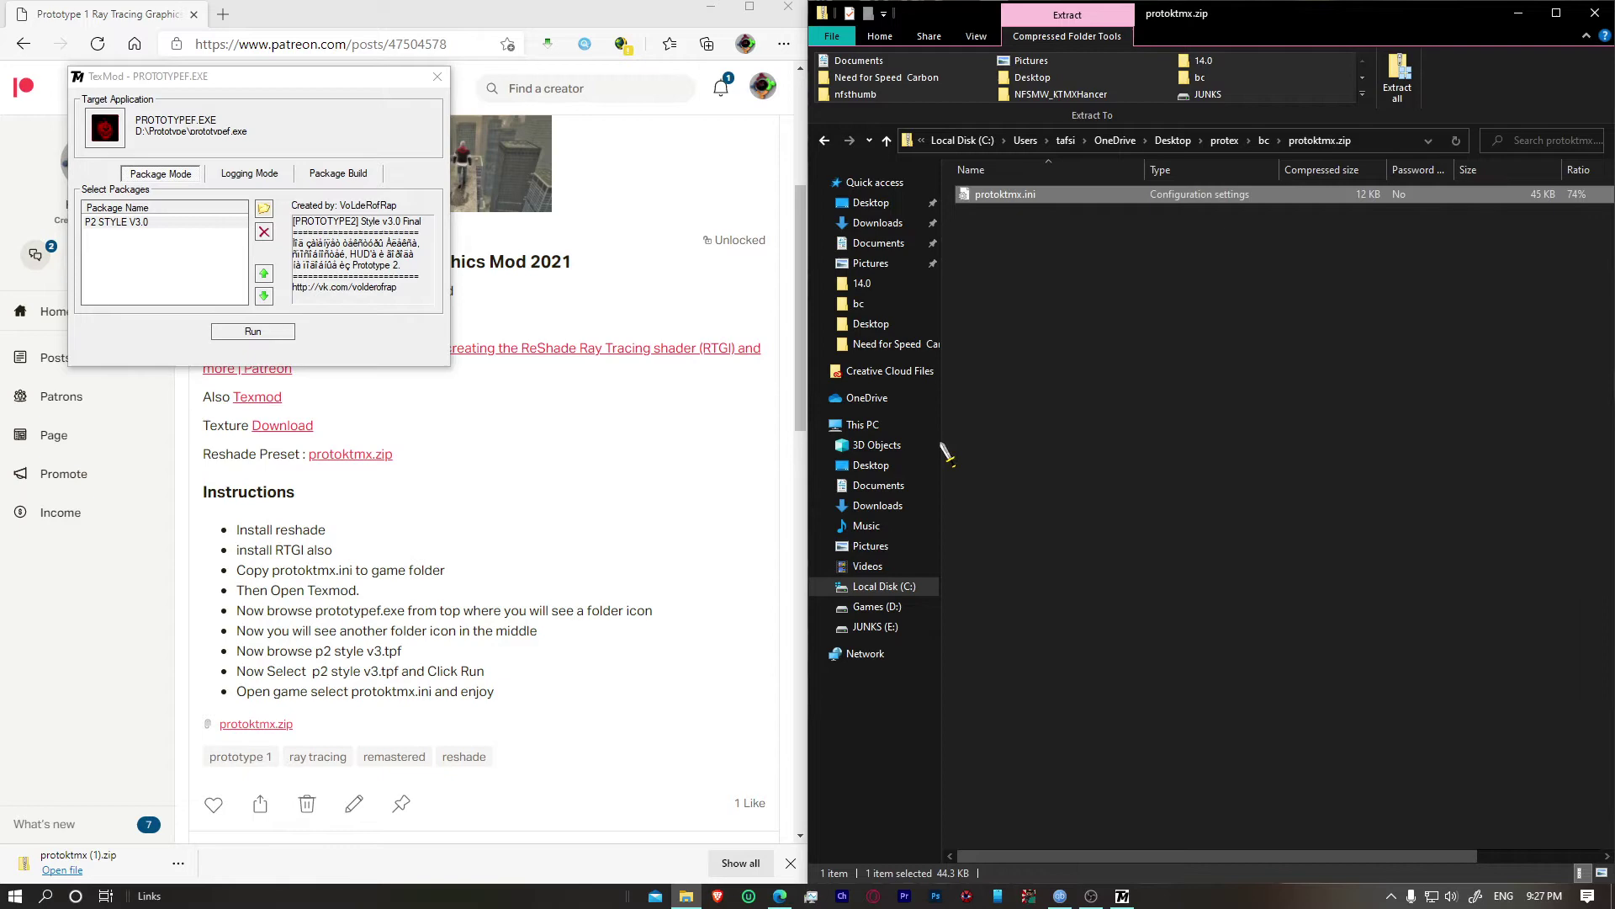
# Step: Try to paste the copied protoktmx.ini into the Prototype folder on Games (D:), and cancel replacing the existing file
pyautogui.click(876, 606)
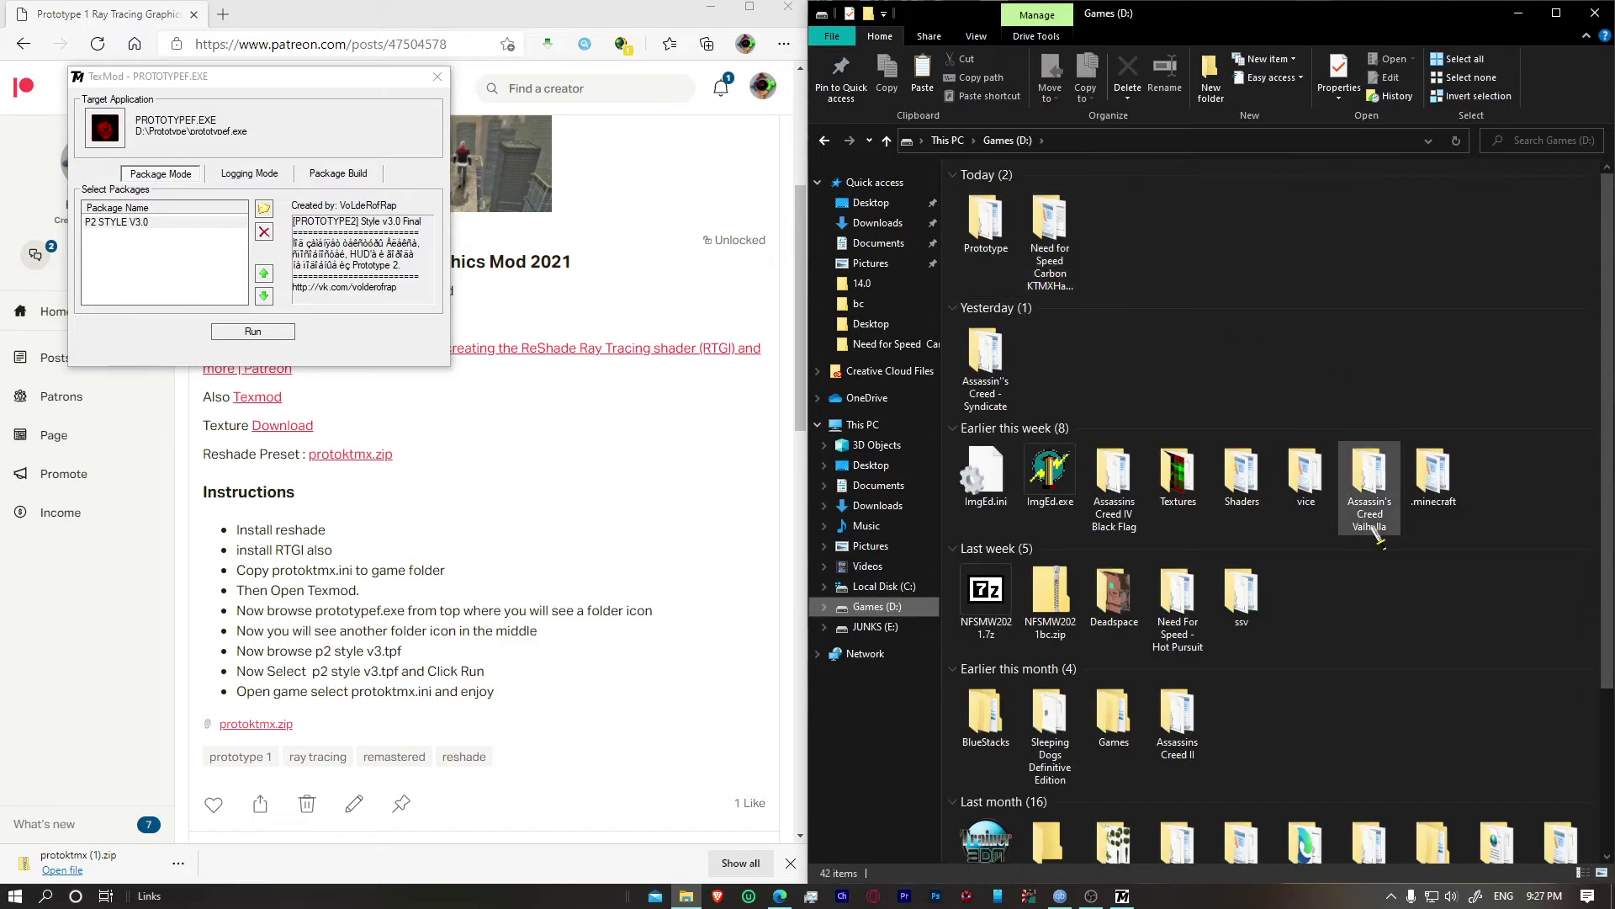
pyautogui.press('p')
pyautogui.press('Return')
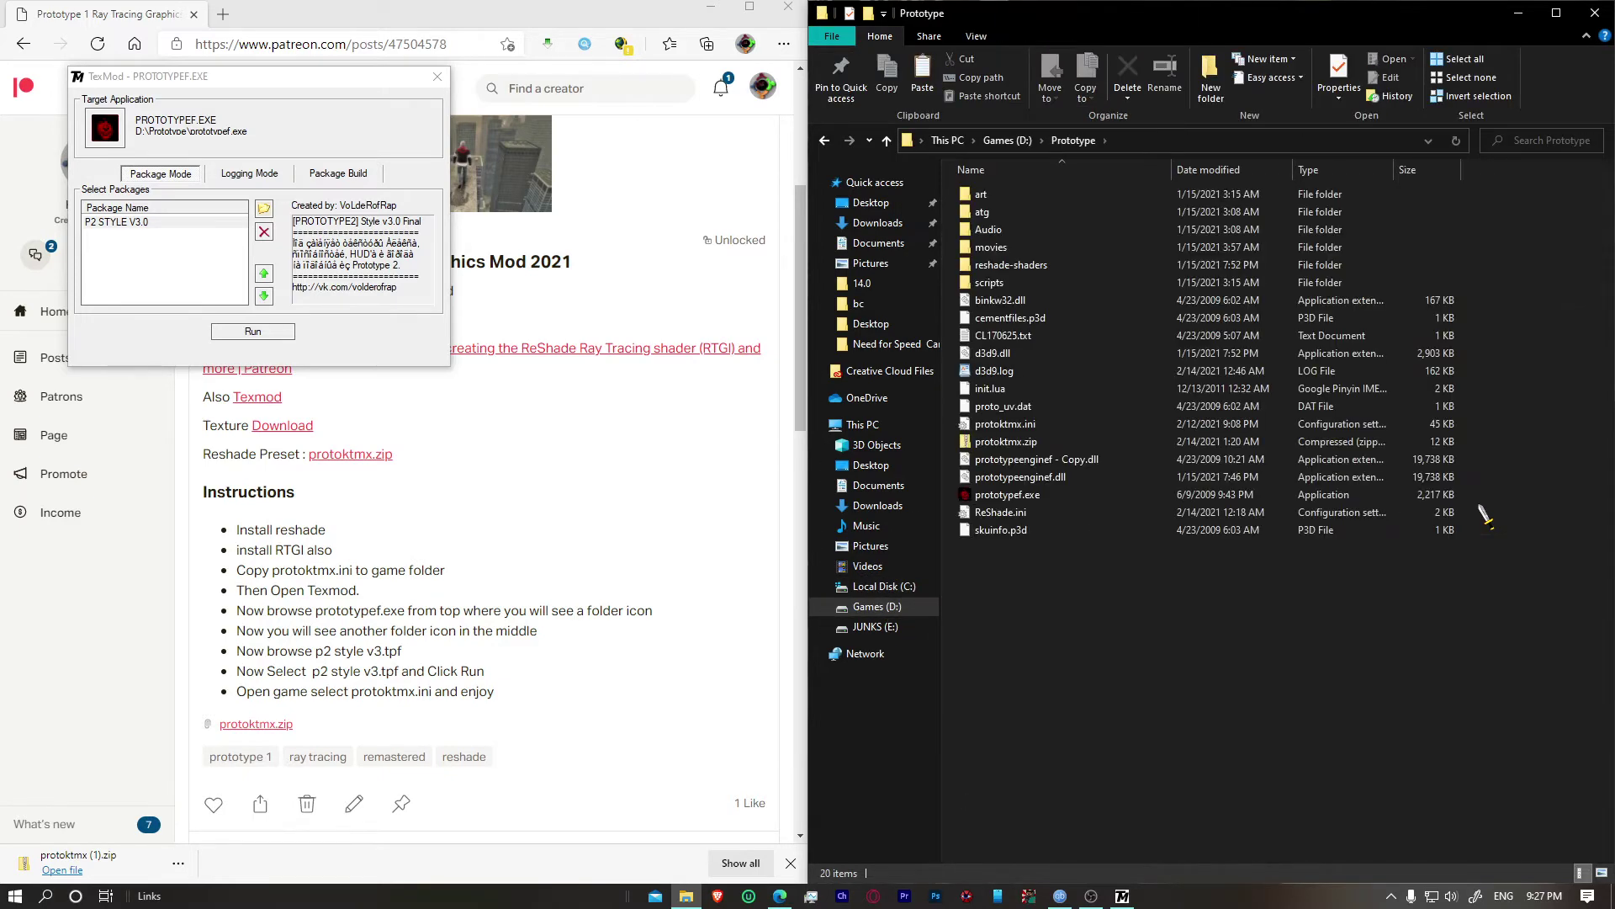
pyautogui.rightClick(1149, 614)
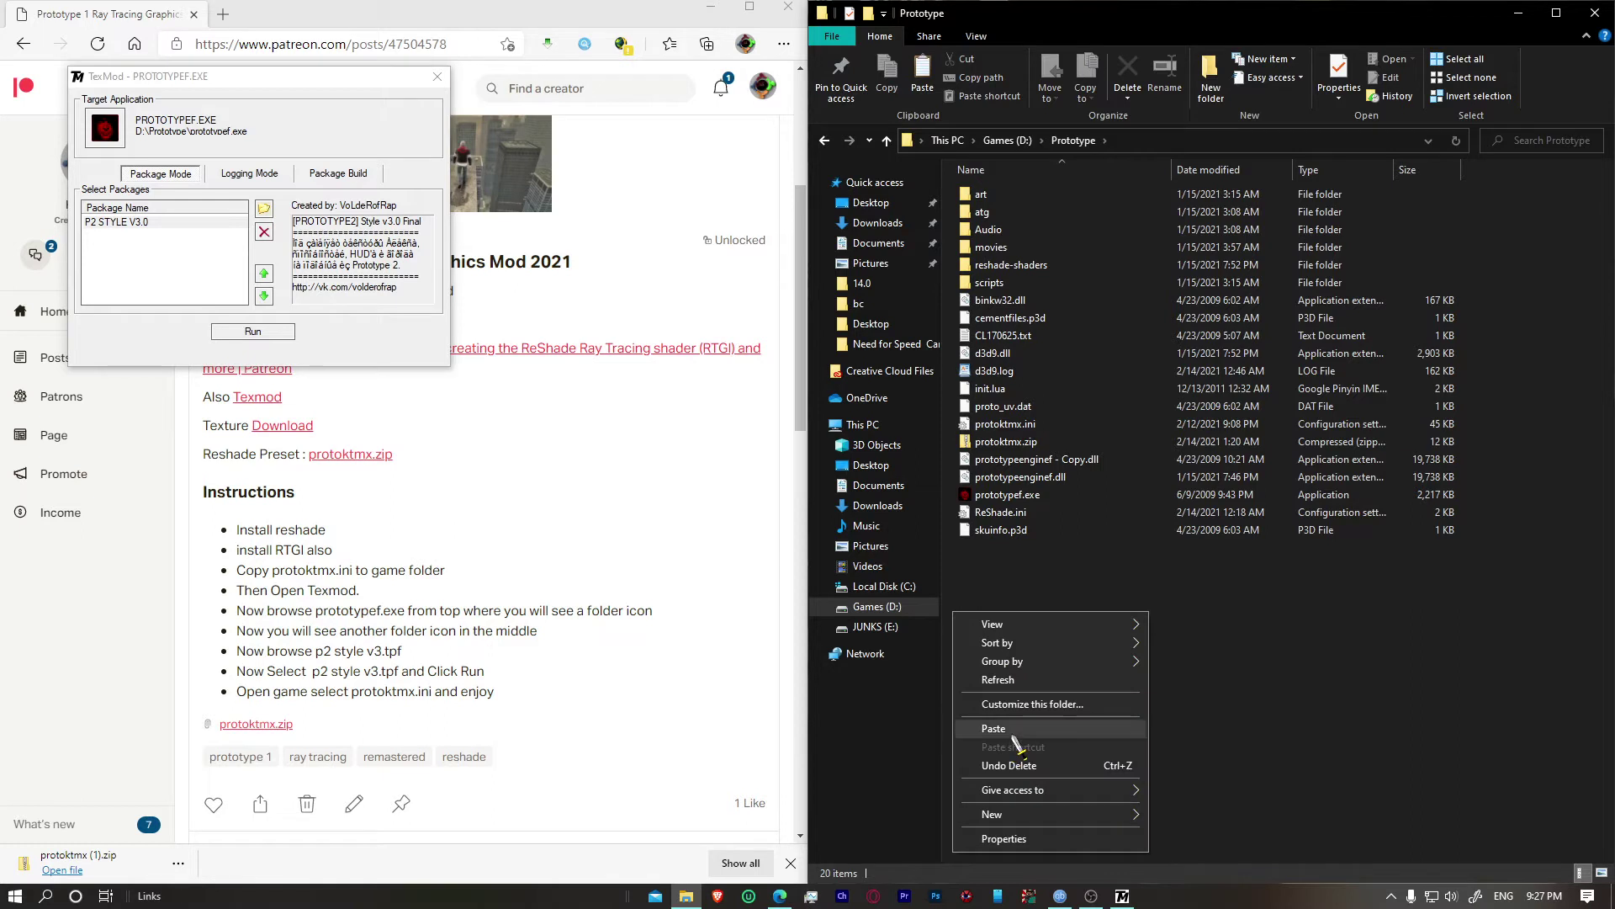
pyautogui.click(995, 727)
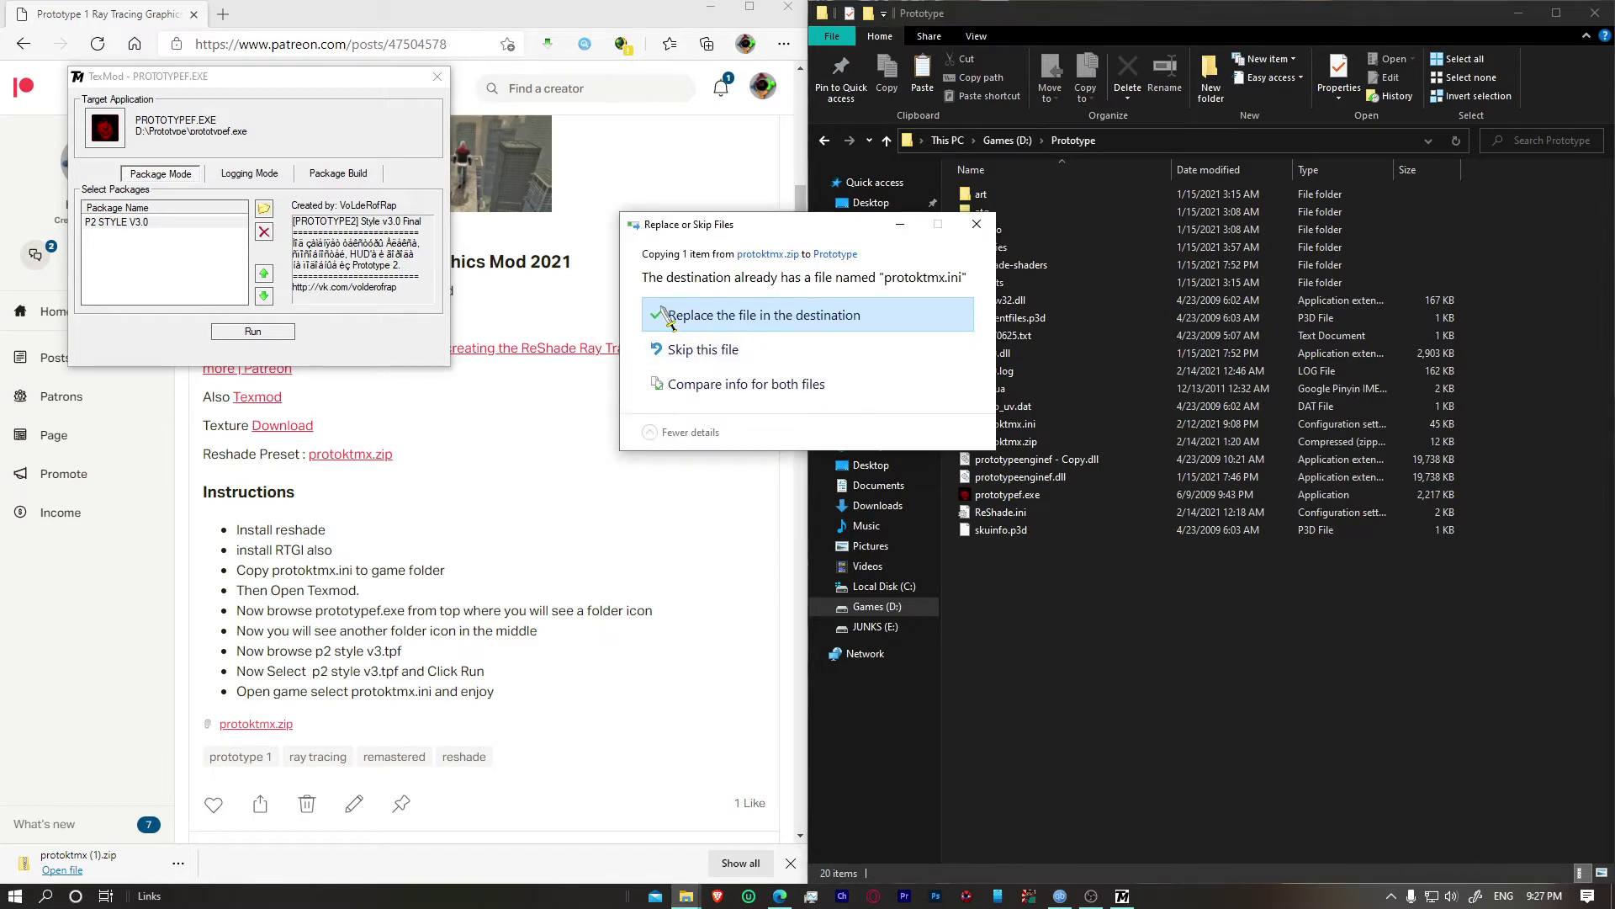
pyautogui.click(976, 225)
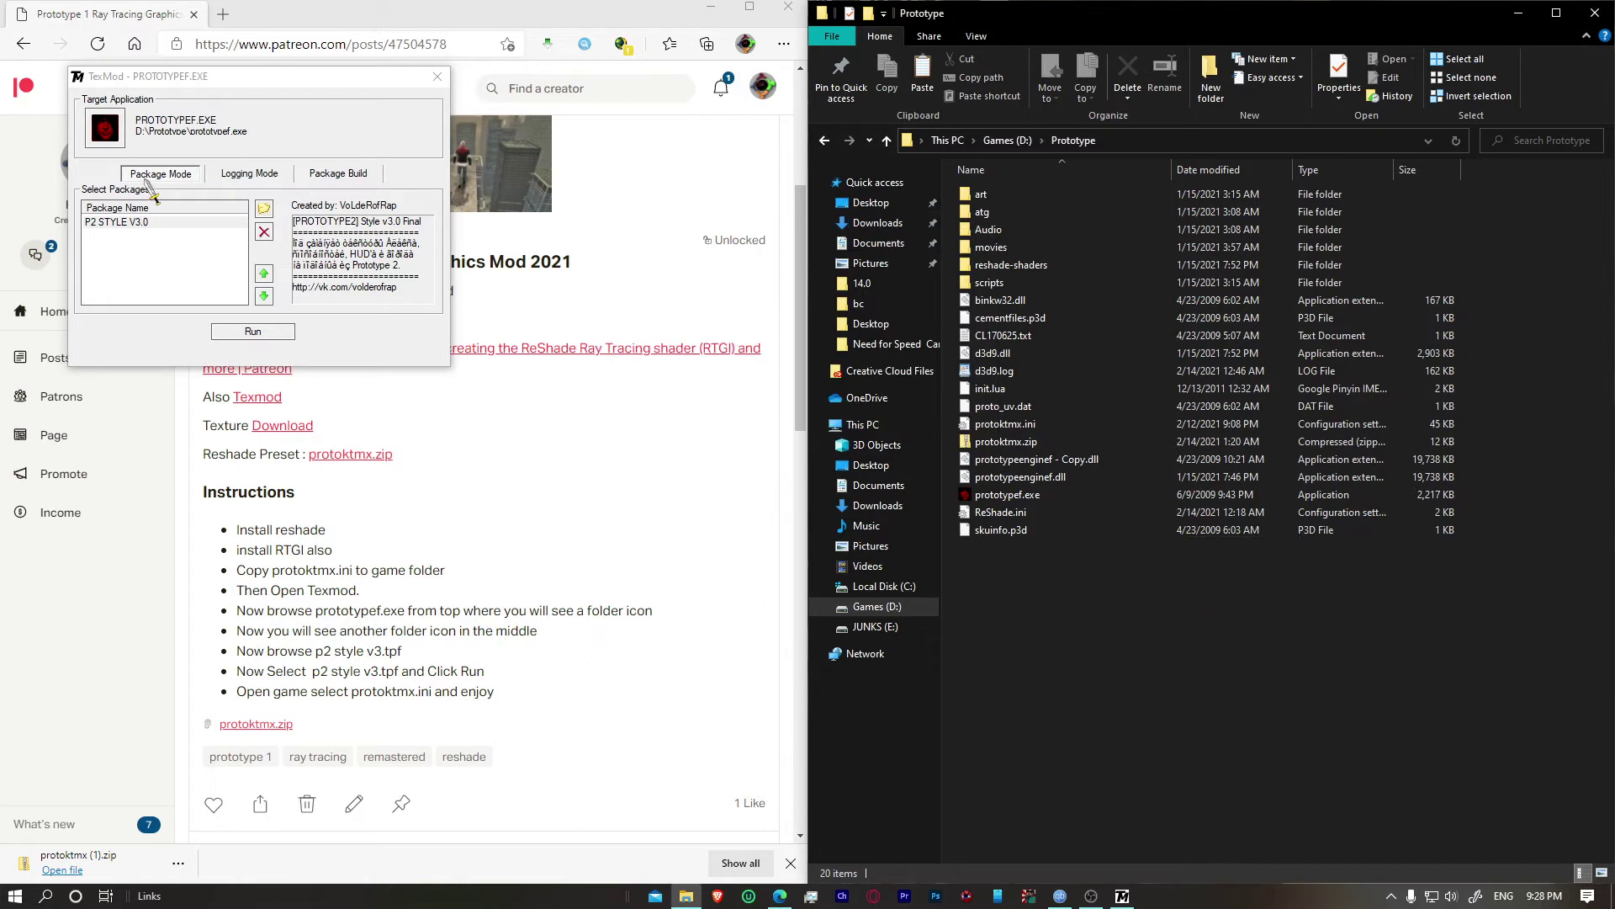
# Step: Select the P2 STYLE V3.0 package in TexMod and run prototypef.exe with it
pyautogui.click(113, 234)
pyautogui.click(113, 223)
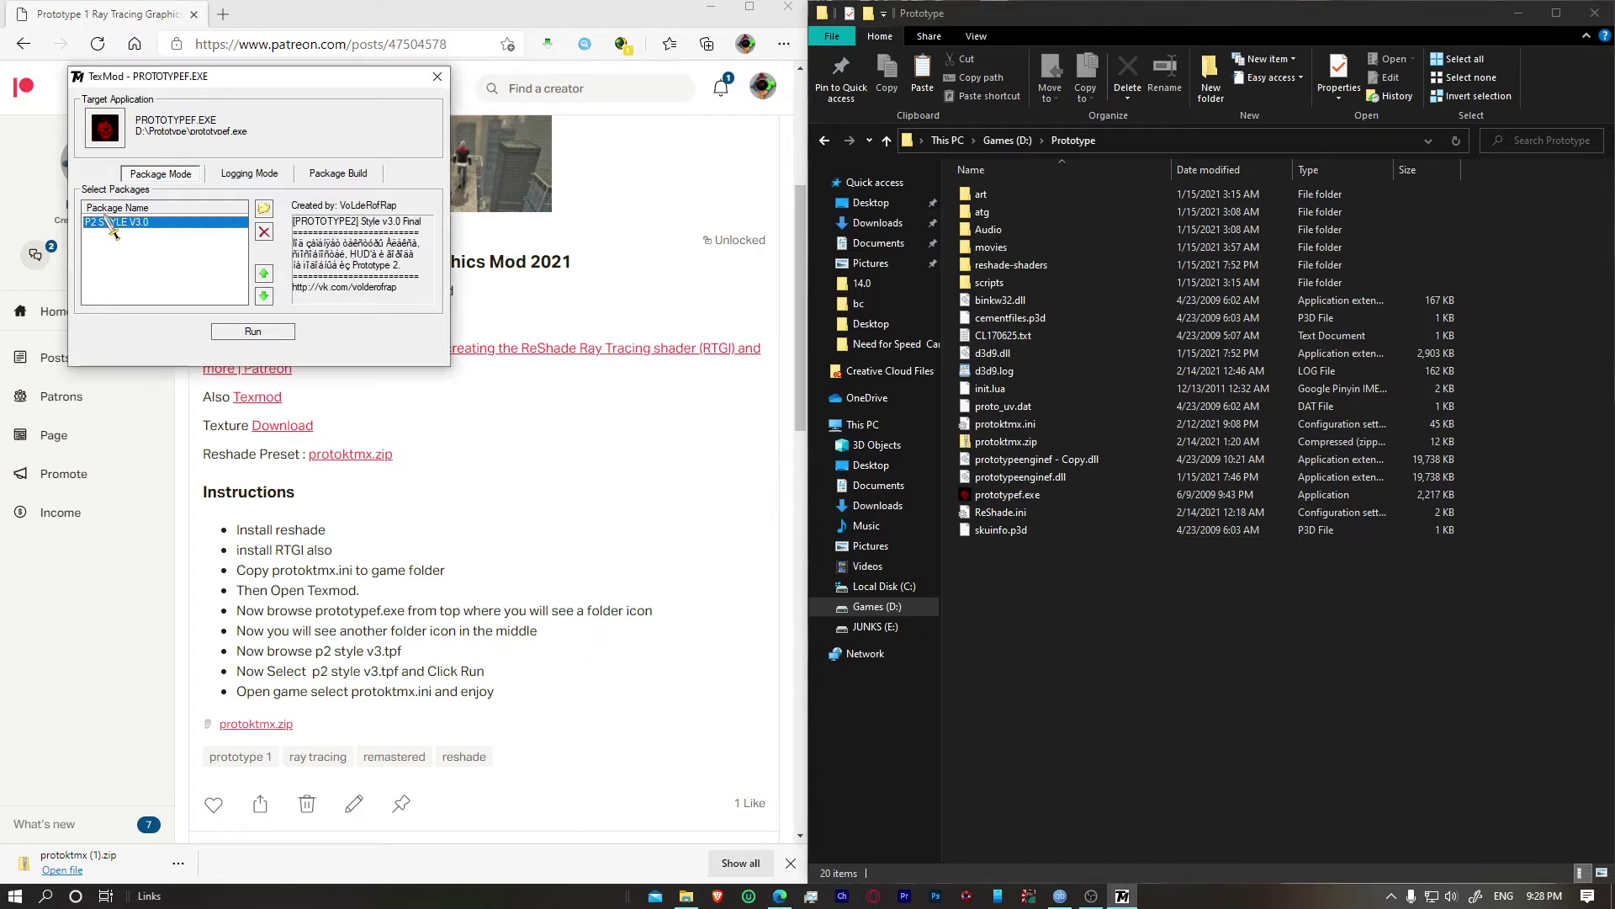
pyautogui.click(263, 332)
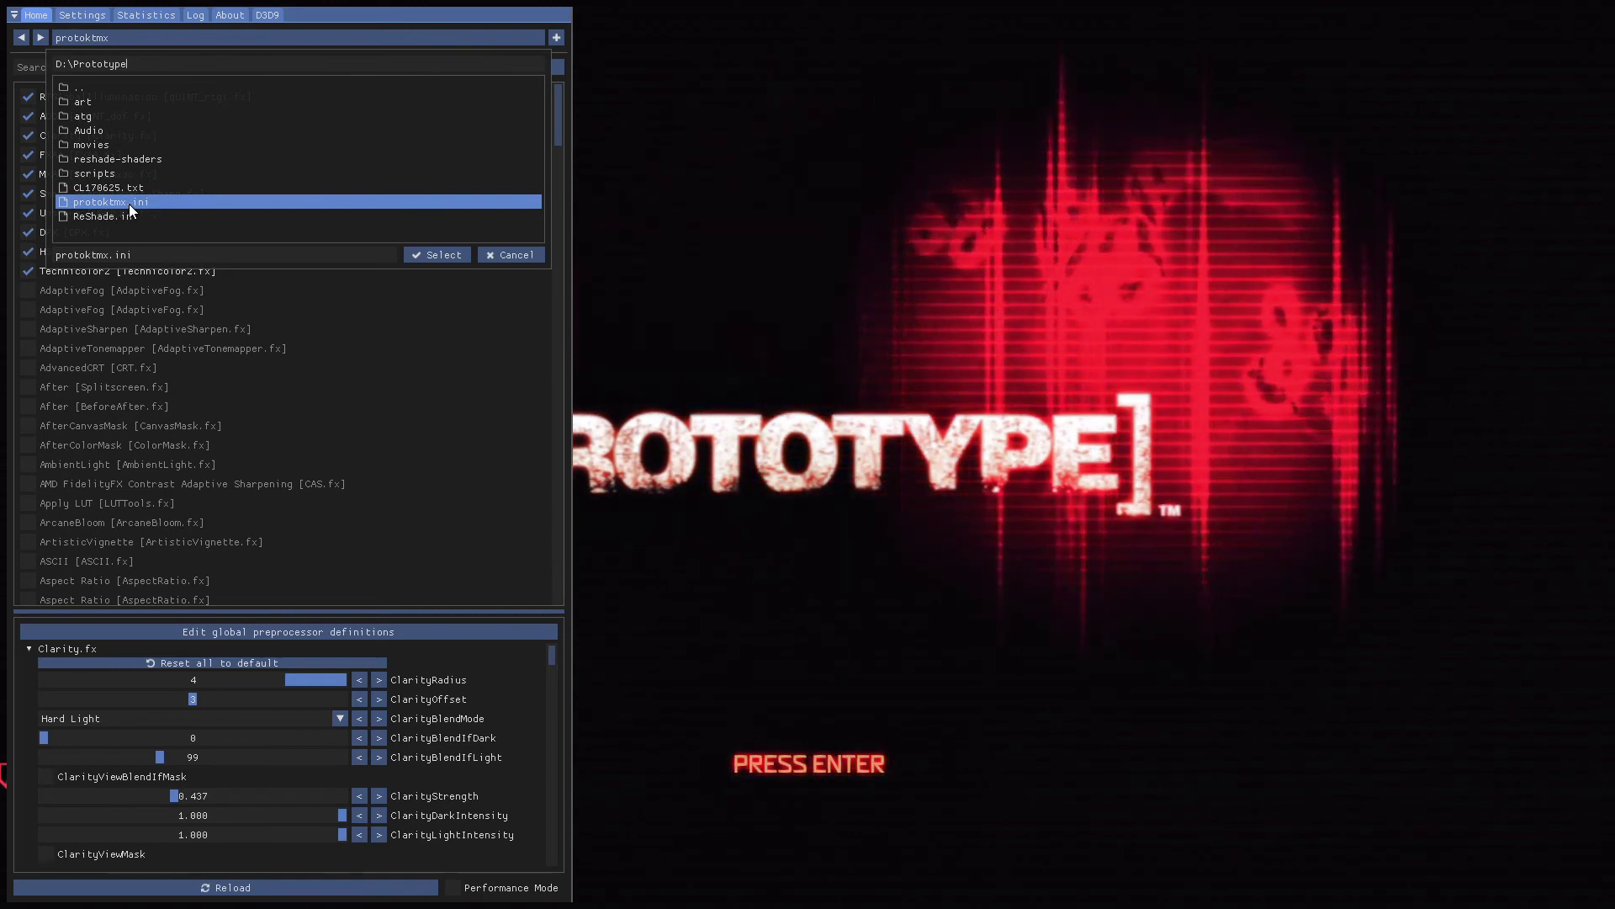
# Step: Choose protoktmx.ini from D:\Prototype as the ReShade preset, and load the first saved Prototype game through to gameplay
pyautogui.doubleClick(211, 204)
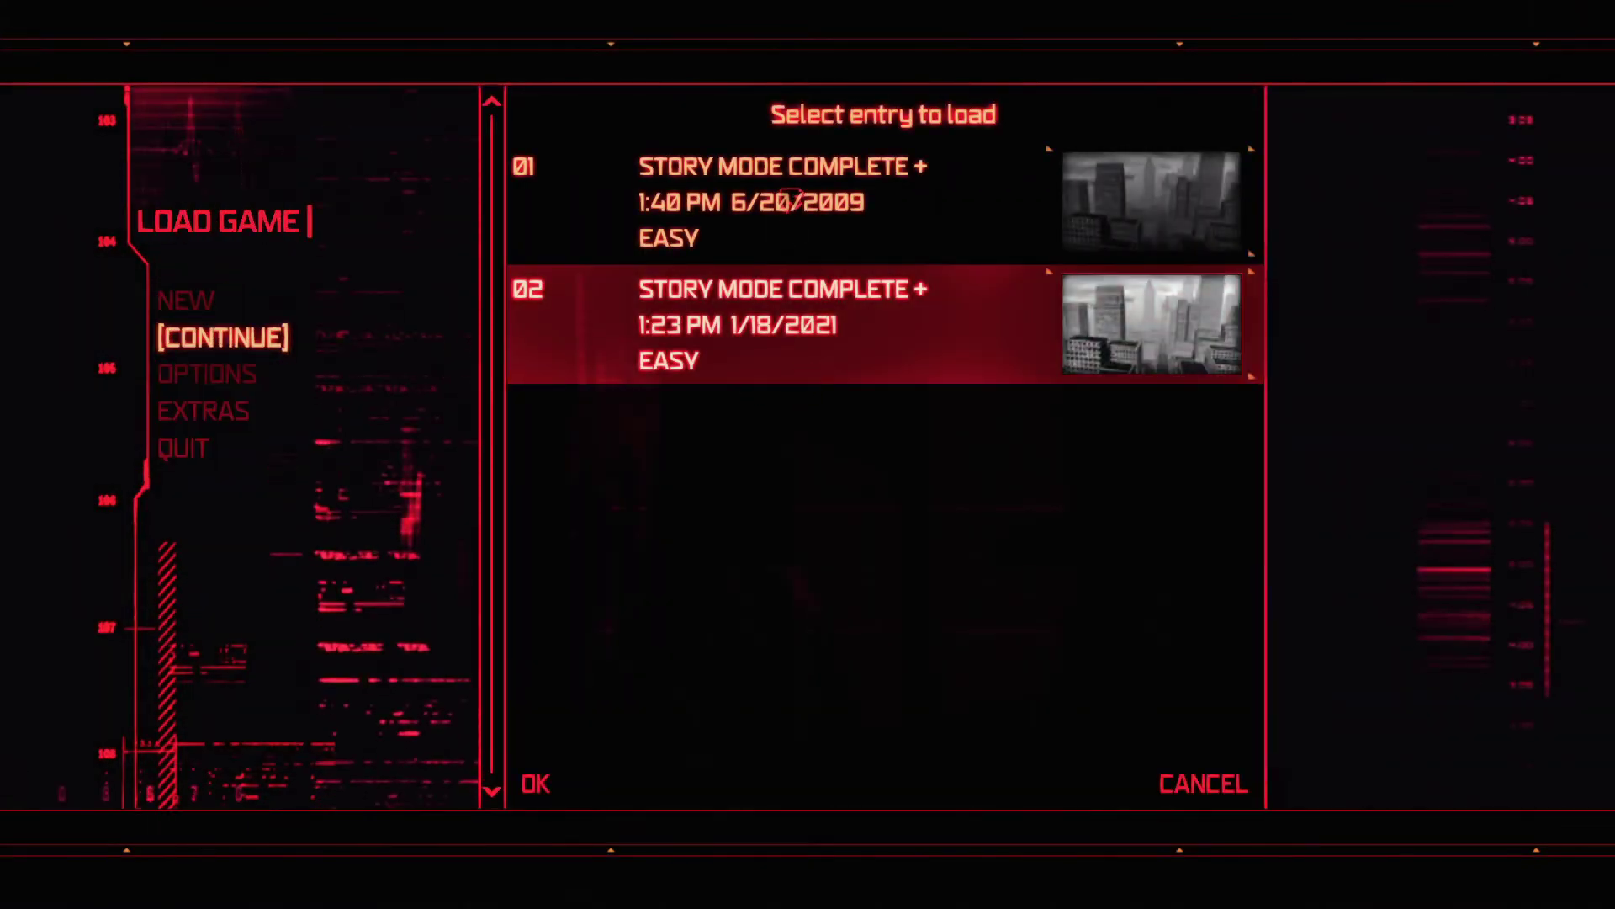
pyautogui.click(782, 239)
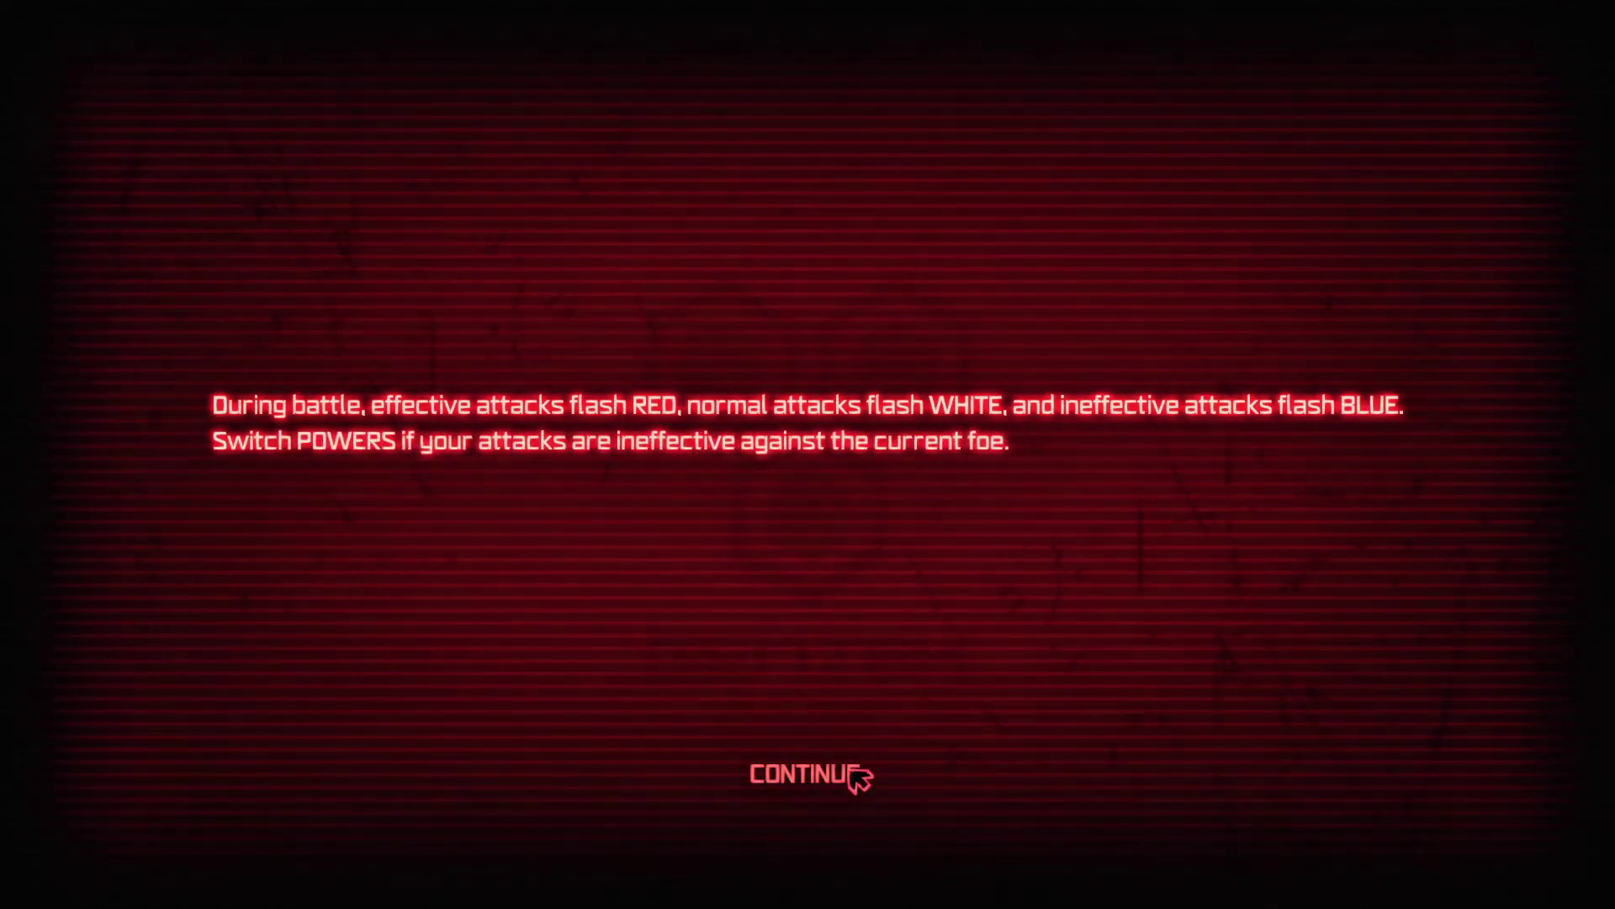
pyautogui.click(833, 776)
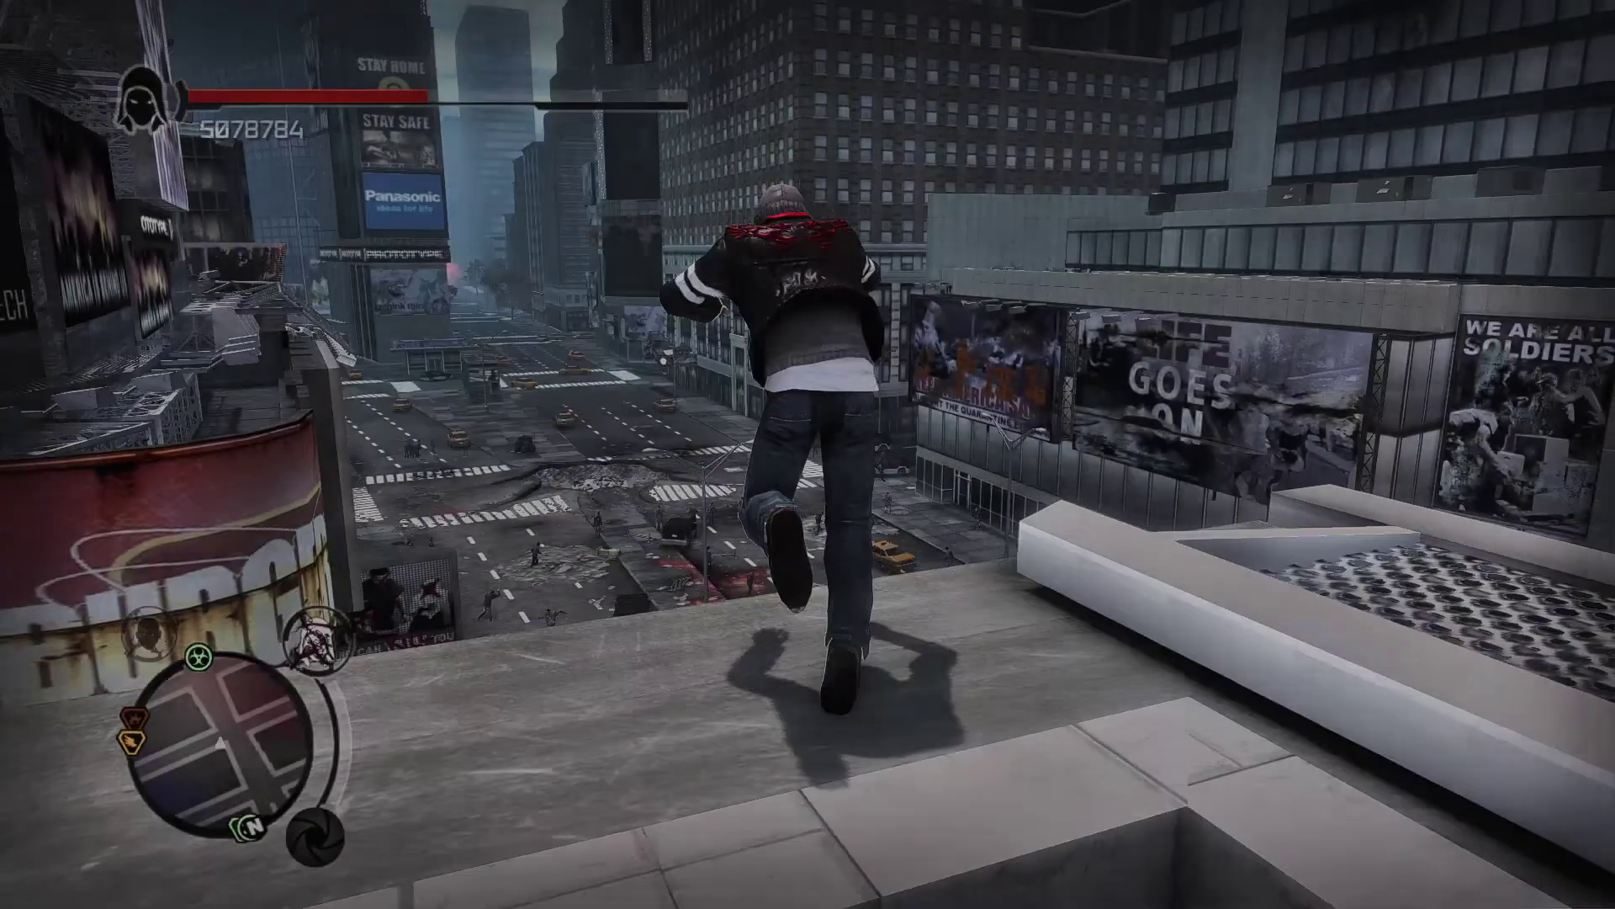